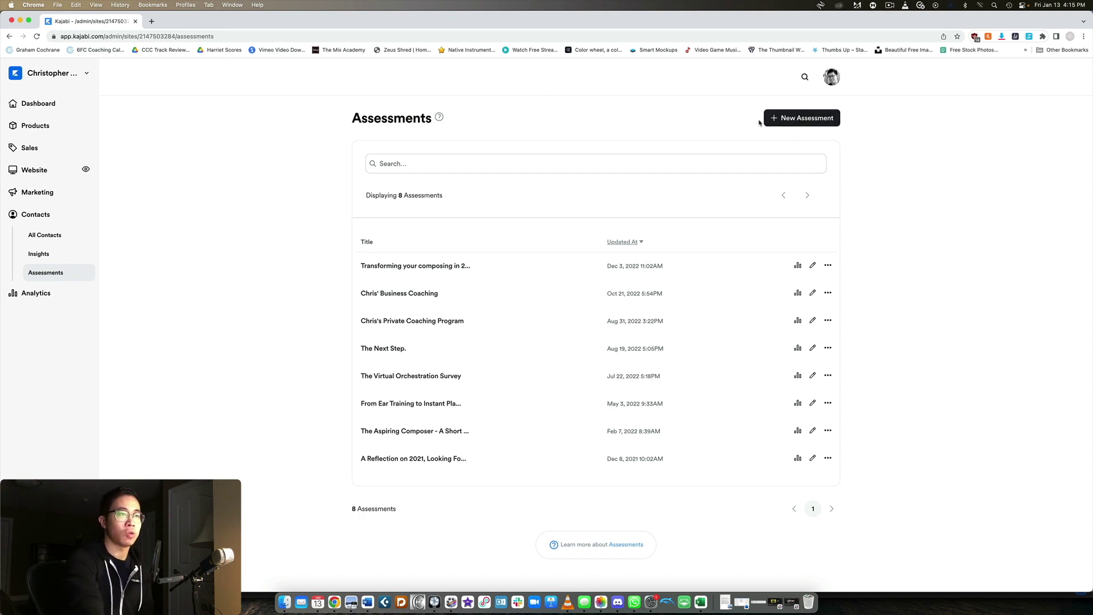
# Step: Create a new assessment titled 'test survey' with description 'Take this survey to help me learn more about you!'
pyautogui.click(822, 122)
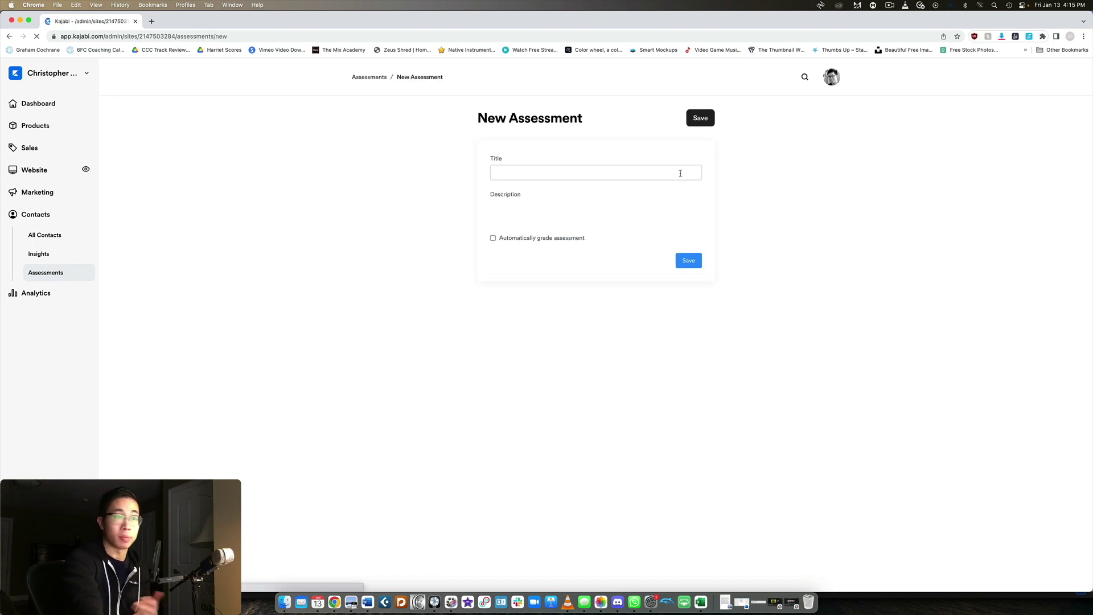
pyautogui.click(680, 176)
pyautogui.write('t')
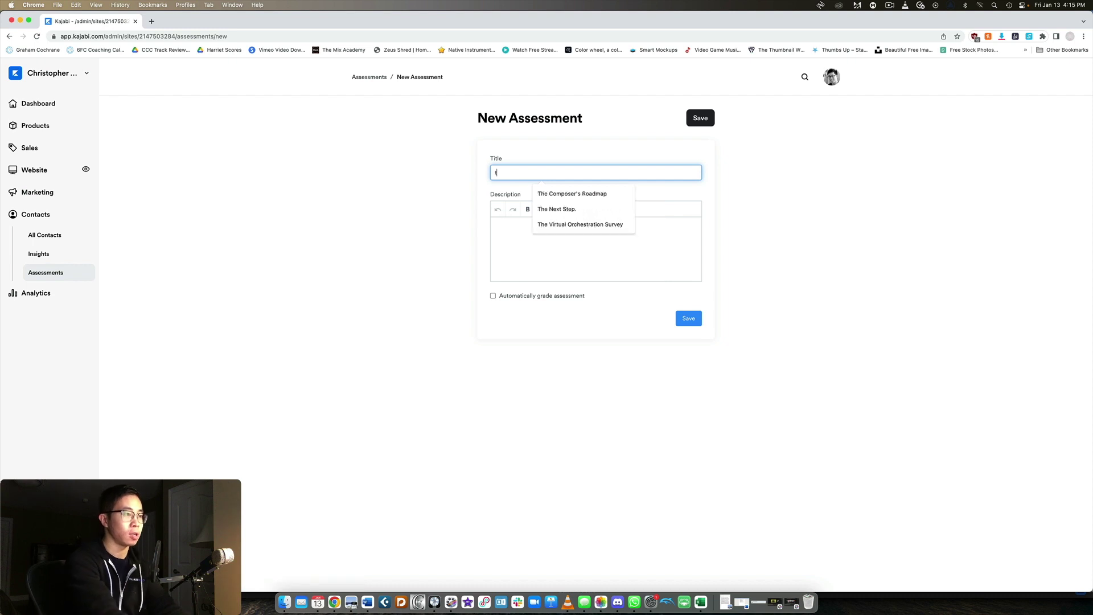
pyautogui.write('est survey')
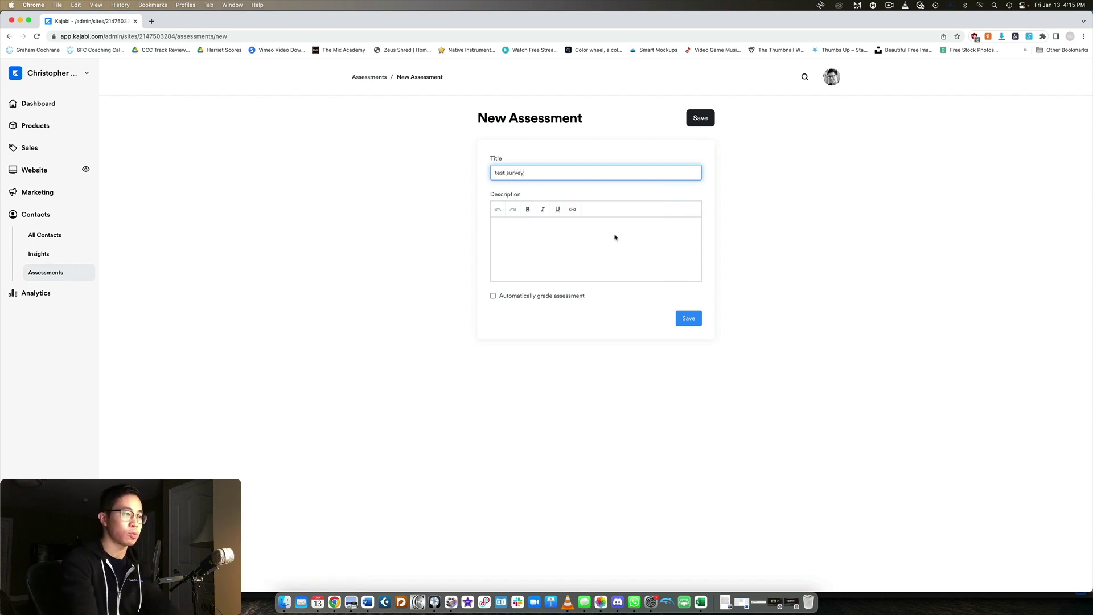
pyautogui.click(615, 238)
pyautogui.write('Take this survey')
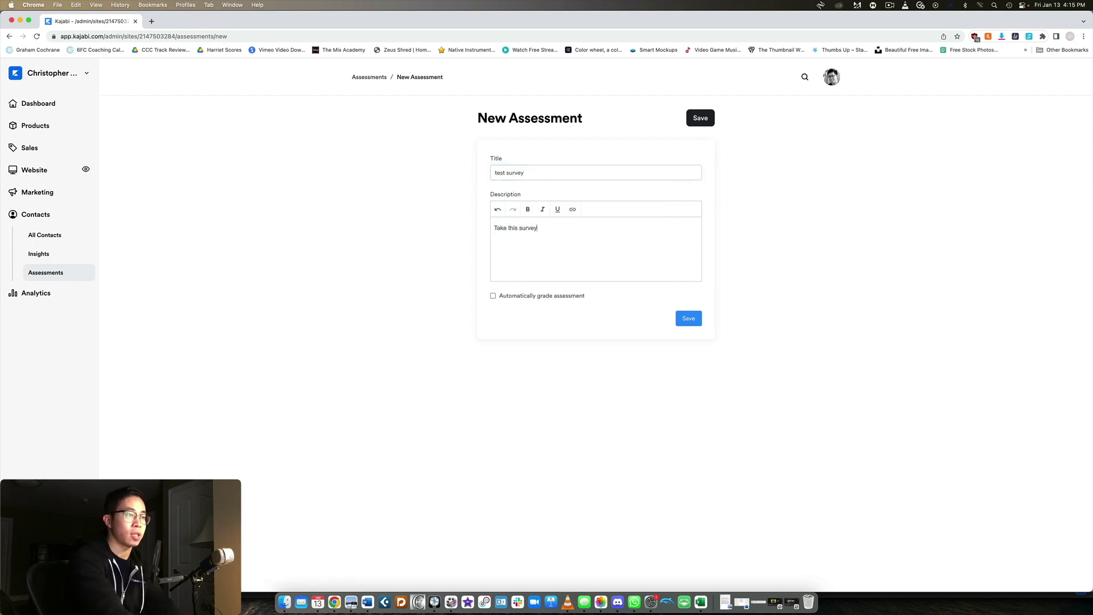
pyautogui.write(' to help me learn more about you')
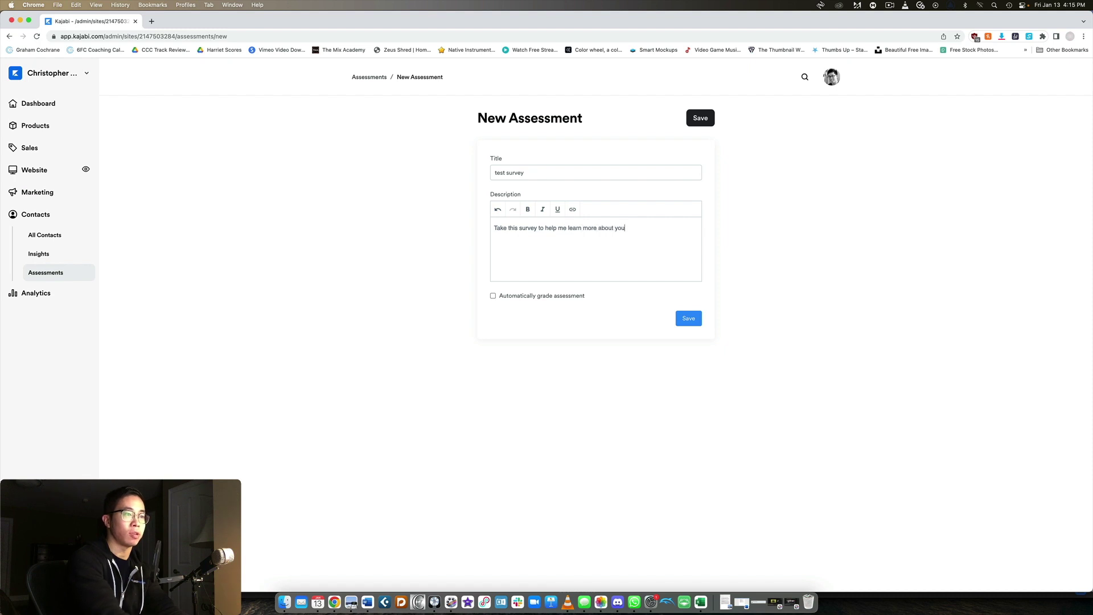
pyautogui.write('!!')
pyautogui.press('BackSpace')
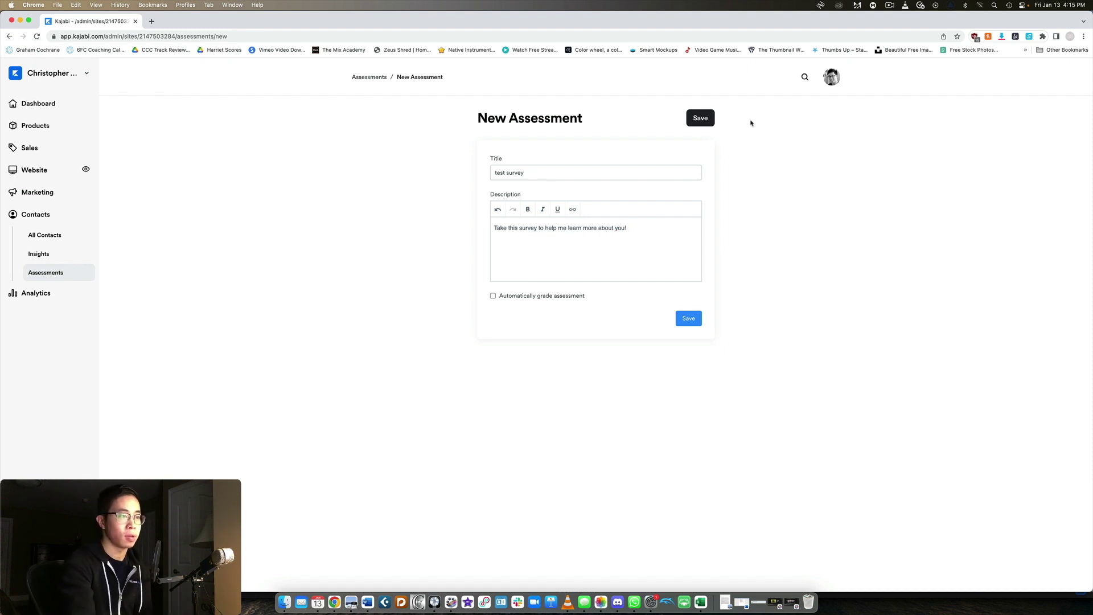
# Step: Save the assessment and append 'Click here to download the free guide' to the Completed text
pyautogui.click(700, 118)
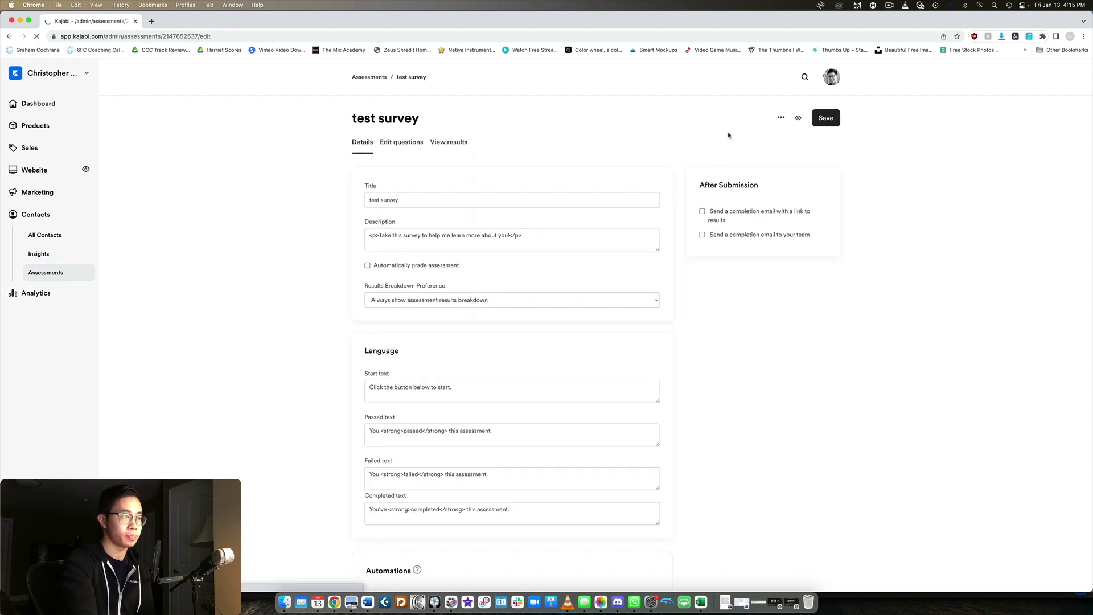
pyautogui.scroll(-5, 594, 215)
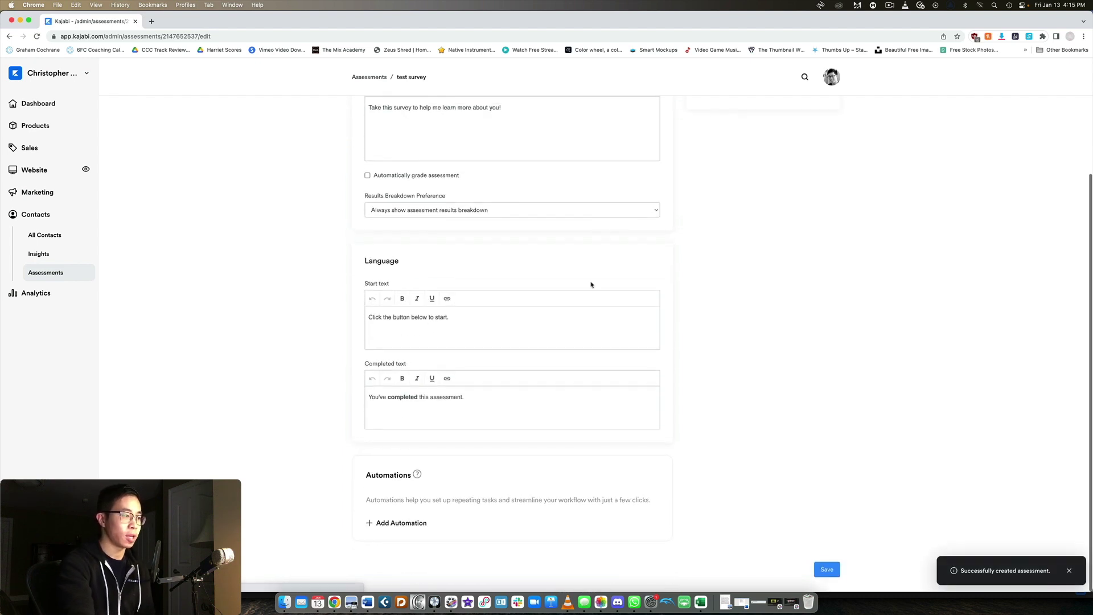
pyautogui.moveTo(449, 318); pyautogui.dragTo(335, 316)
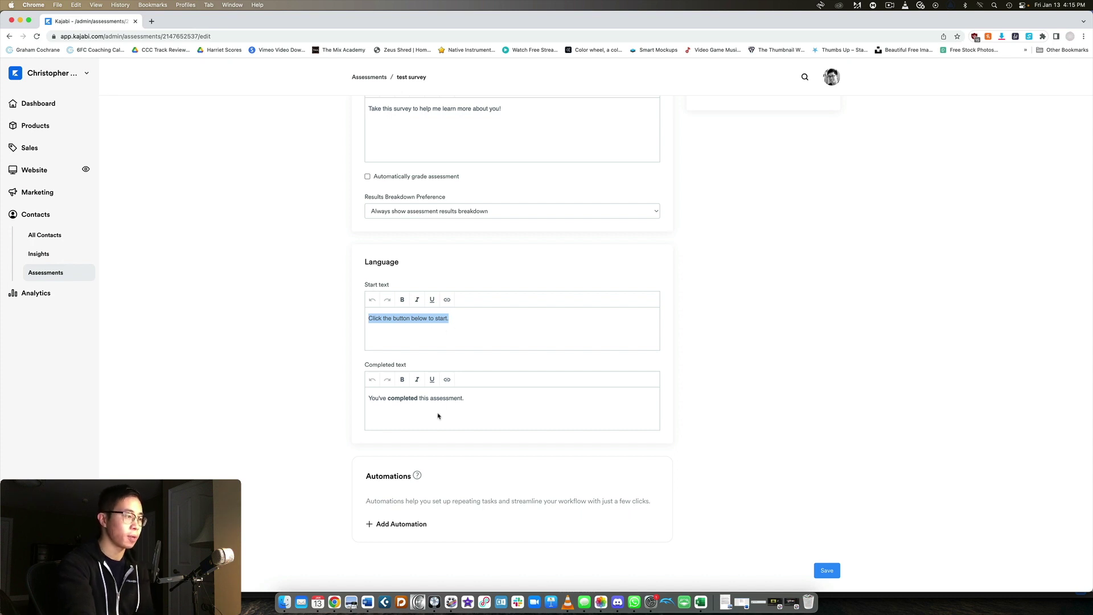
pyautogui.moveTo(472, 398); pyautogui.dragTo(375, 387)
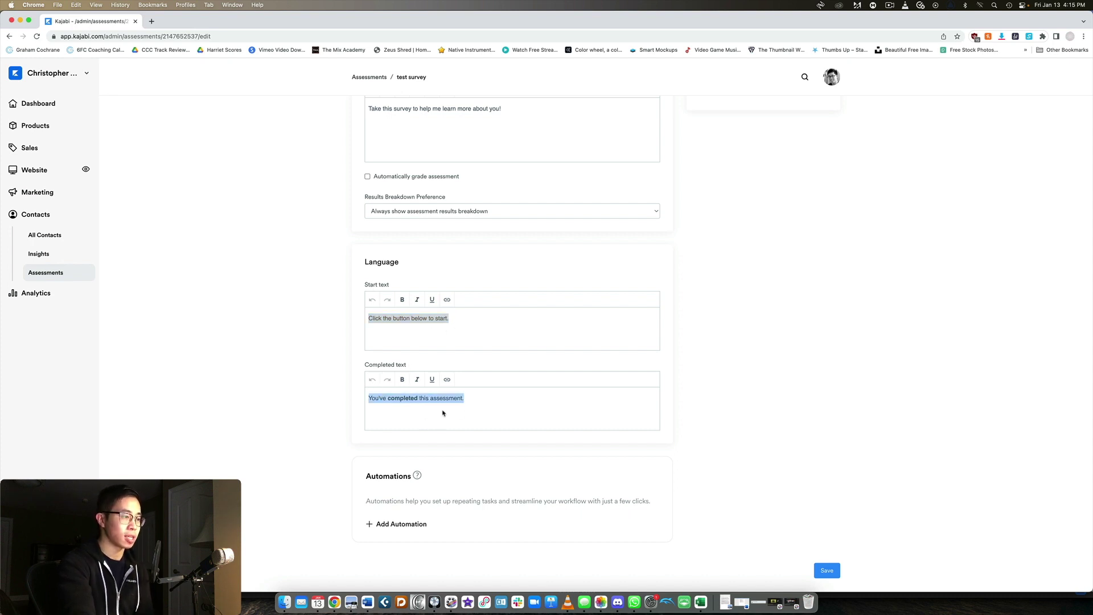
pyautogui.click(484, 412)
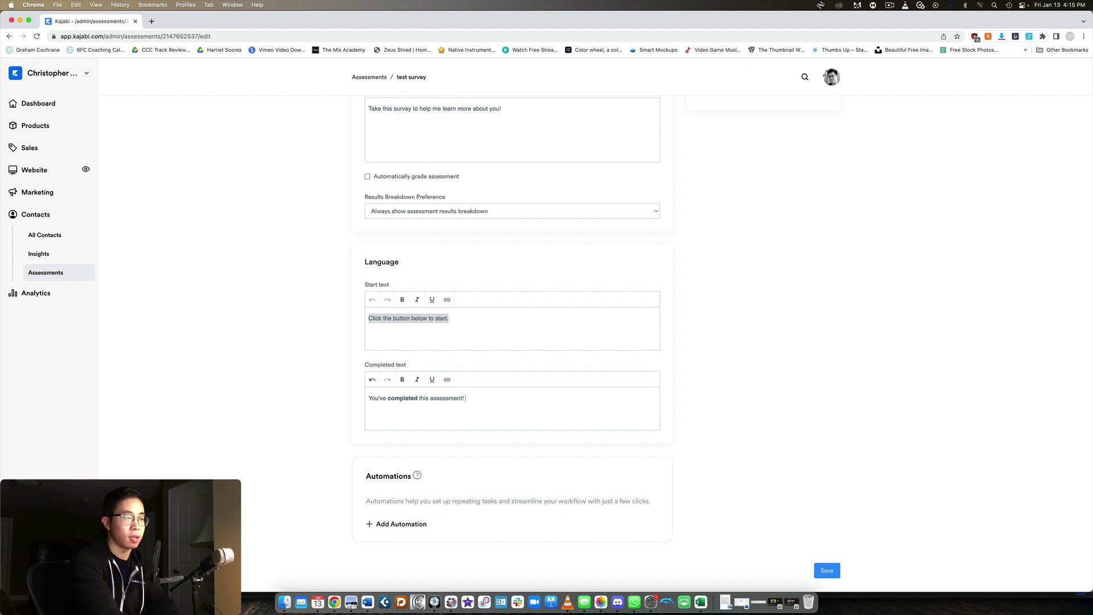
pyautogui.write('Click here to download ')
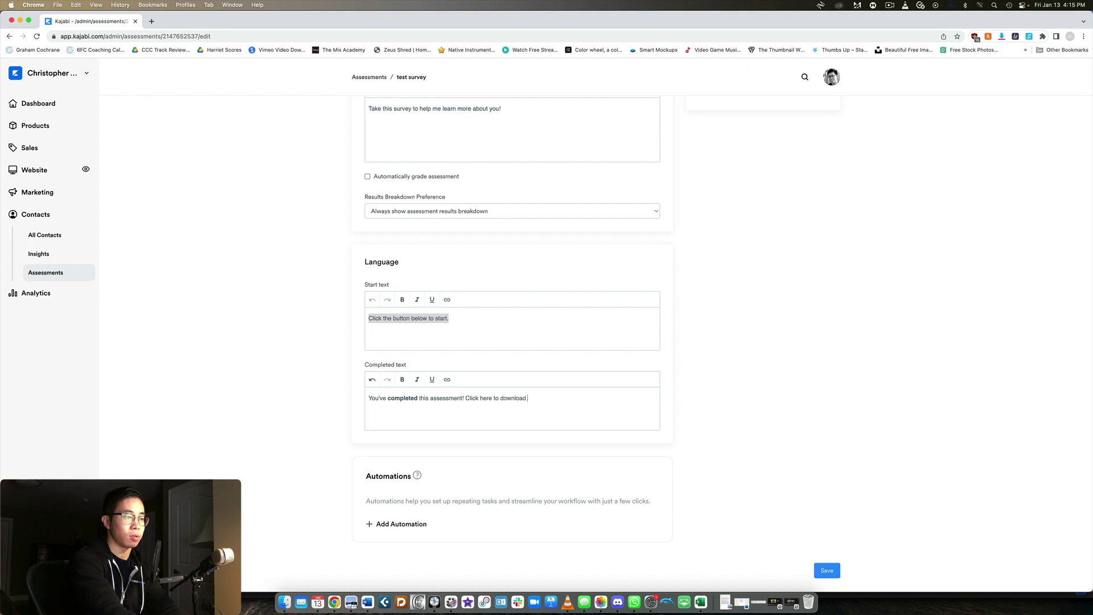
pyautogui.write('the free guide.')
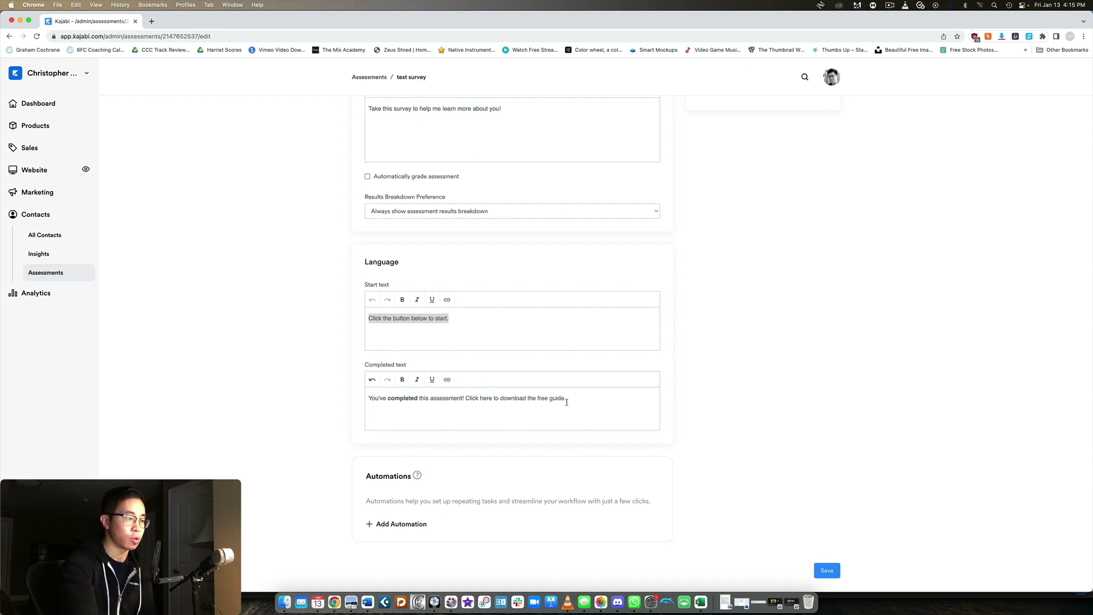
pyautogui.moveTo(567, 398); pyautogui.dragTo(465, 398)
# Step: Dismiss the link dialog for the free-guide sentence without adding a link
pyautogui.click(448, 384)
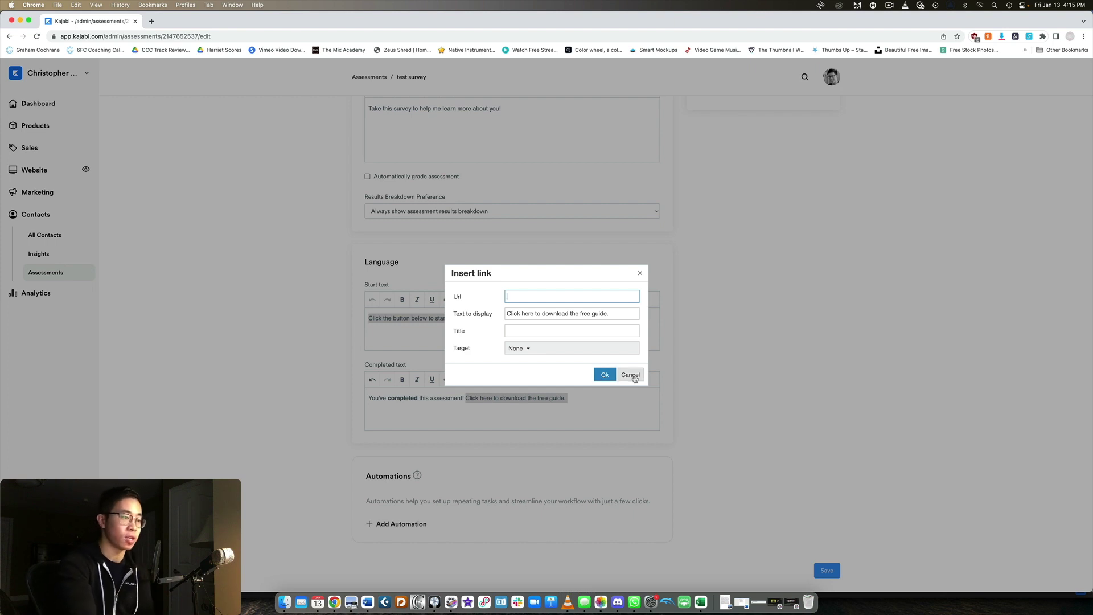
pyautogui.click(630, 375)
pyautogui.click(604, 400)
pyautogui.scroll(5, 720, 384)
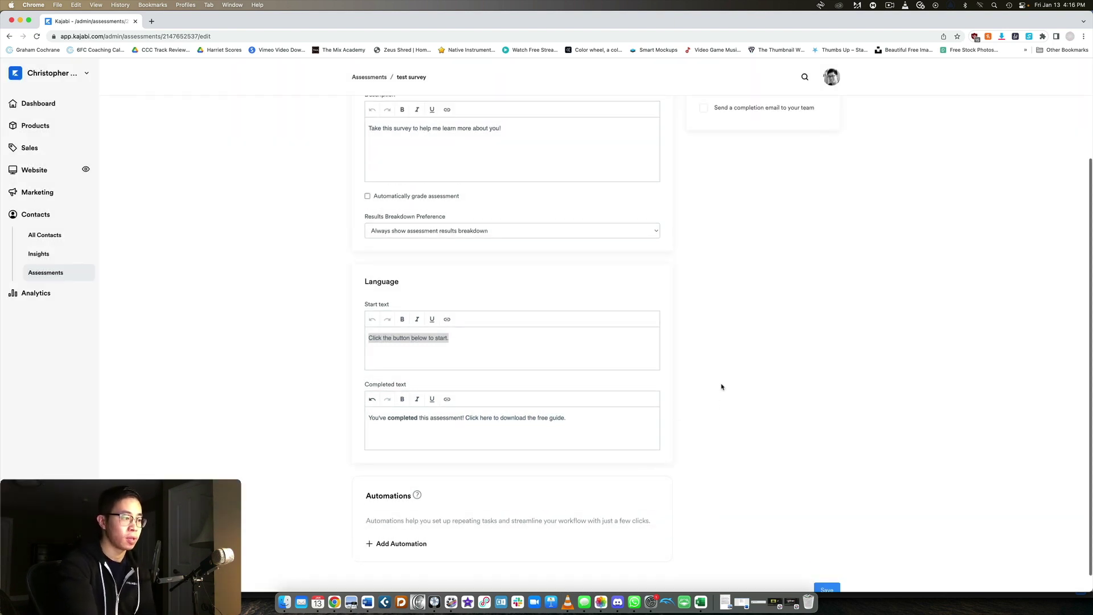
# Step: Save the assessment details and open the test survey's question editor
pyautogui.click(406, 147)
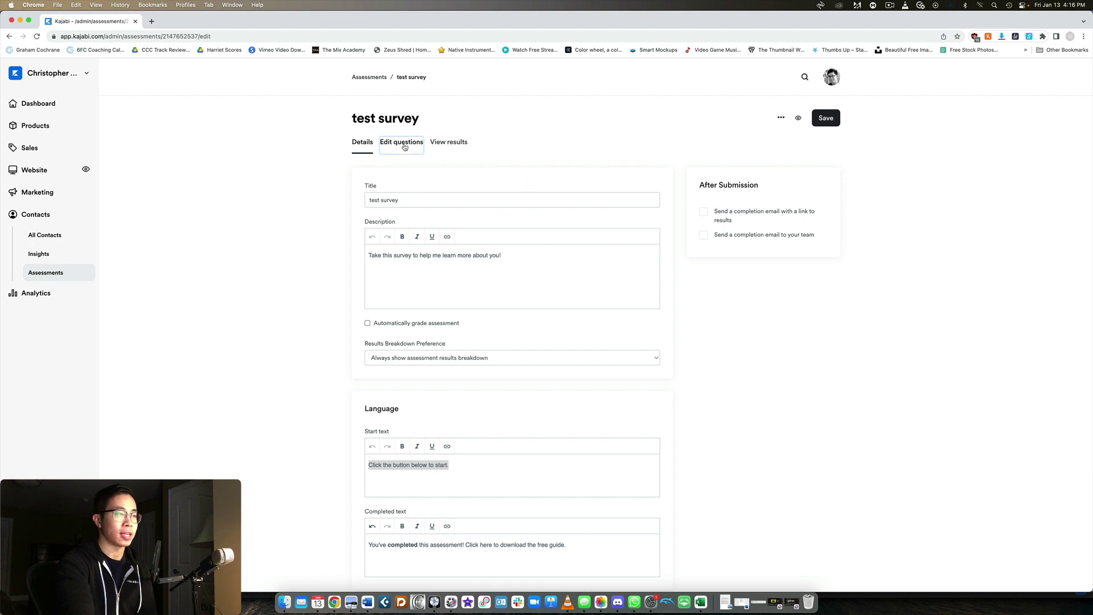
pyautogui.click(521, 208)
pyautogui.click(825, 117)
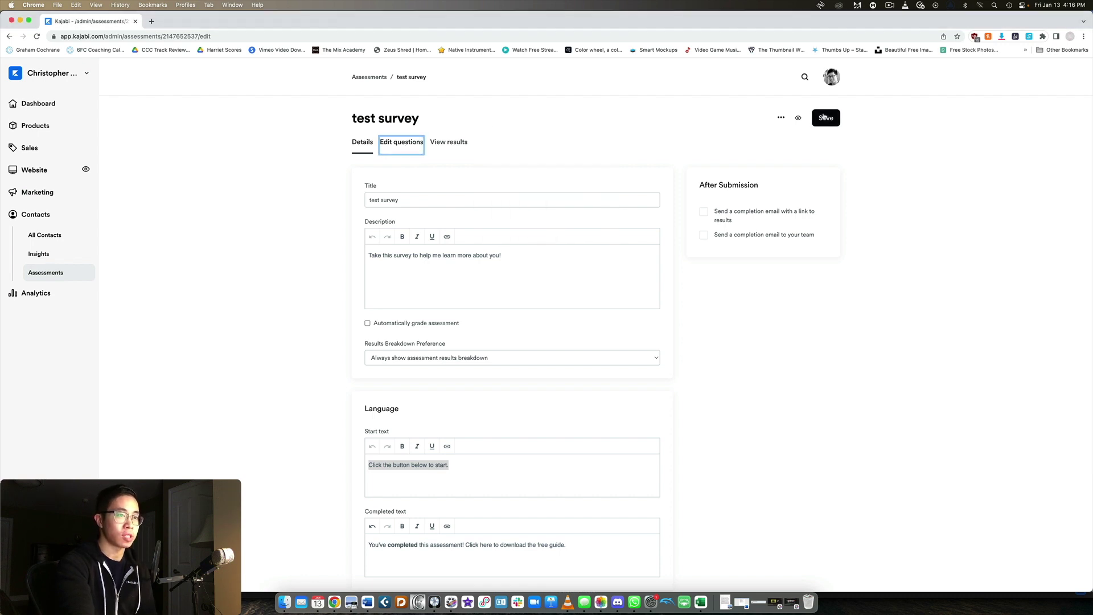
pyautogui.click(393, 145)
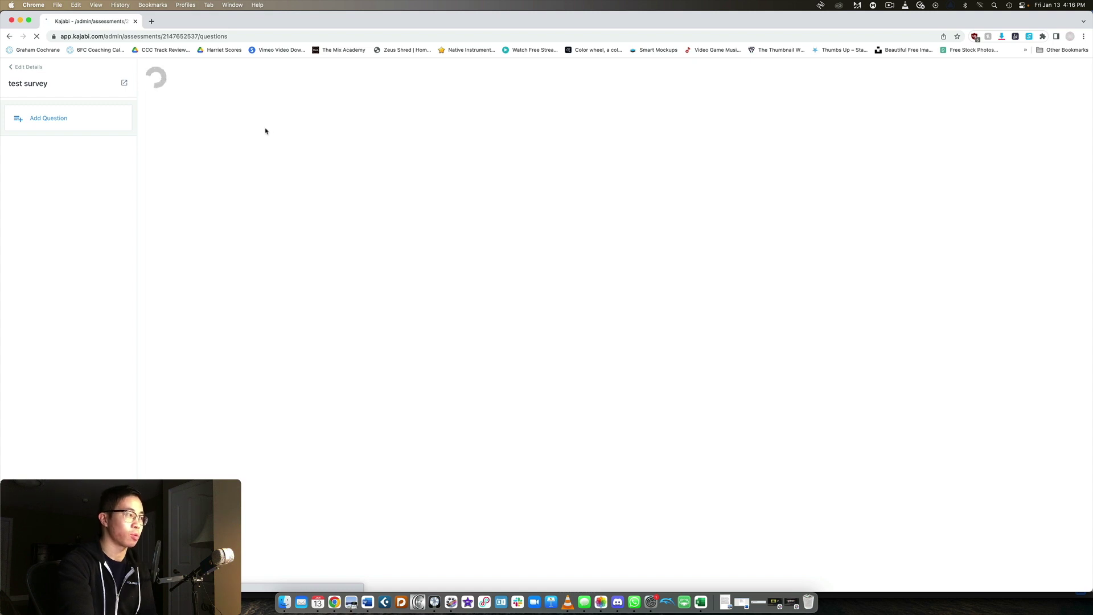
# Step: Add a multiple-choice question reading 'How old are you?'
pyautogui.click(36, 122)
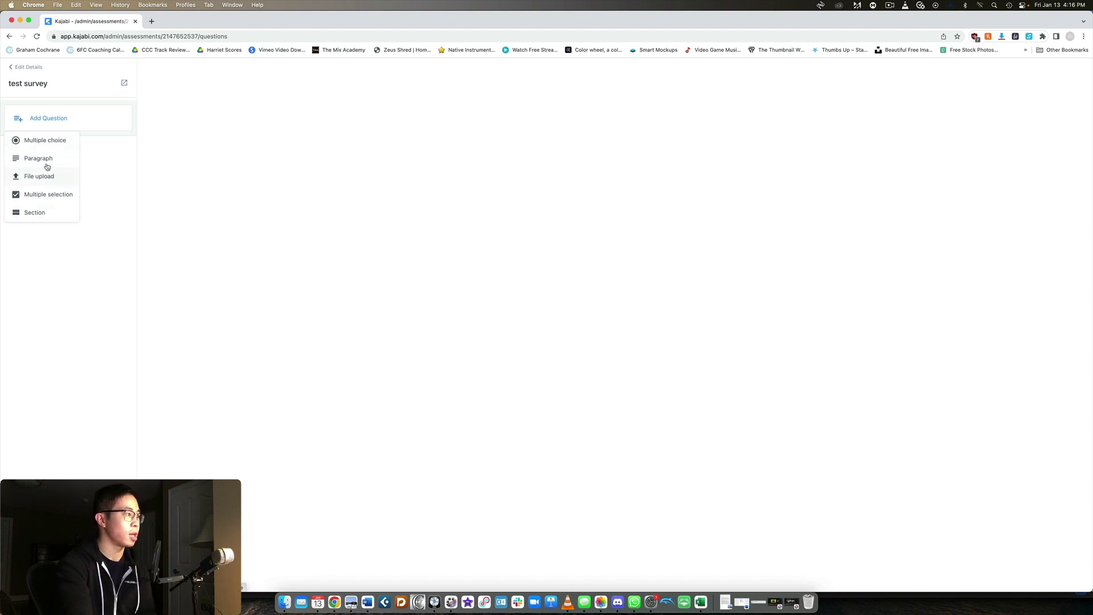
pyautogui.click(39, 145)
pyautogui.tripleClick(62, 180)
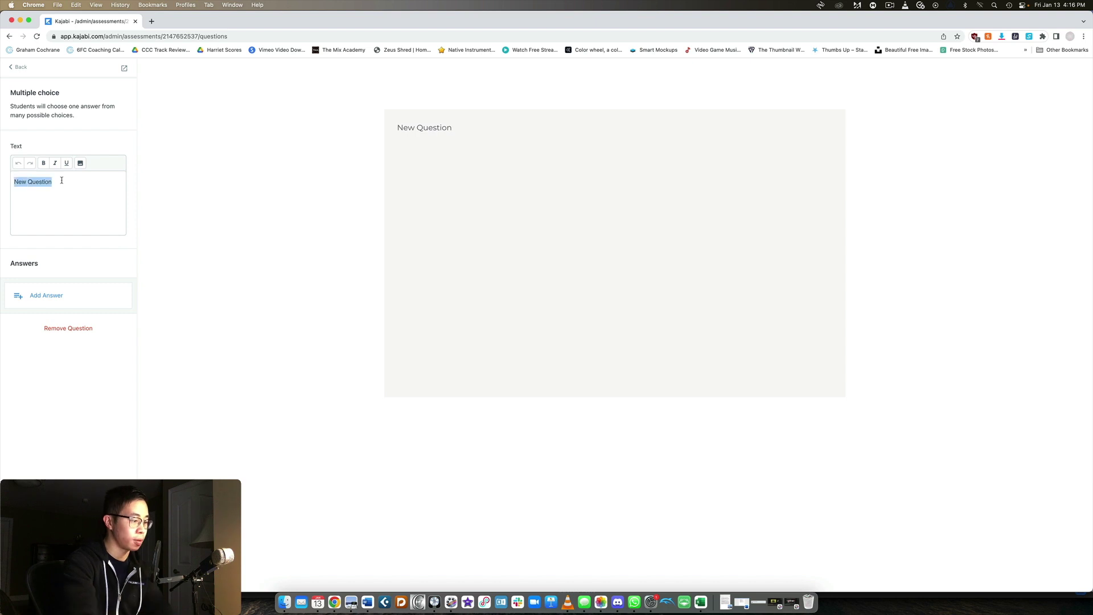
pyautogui.write('How old')
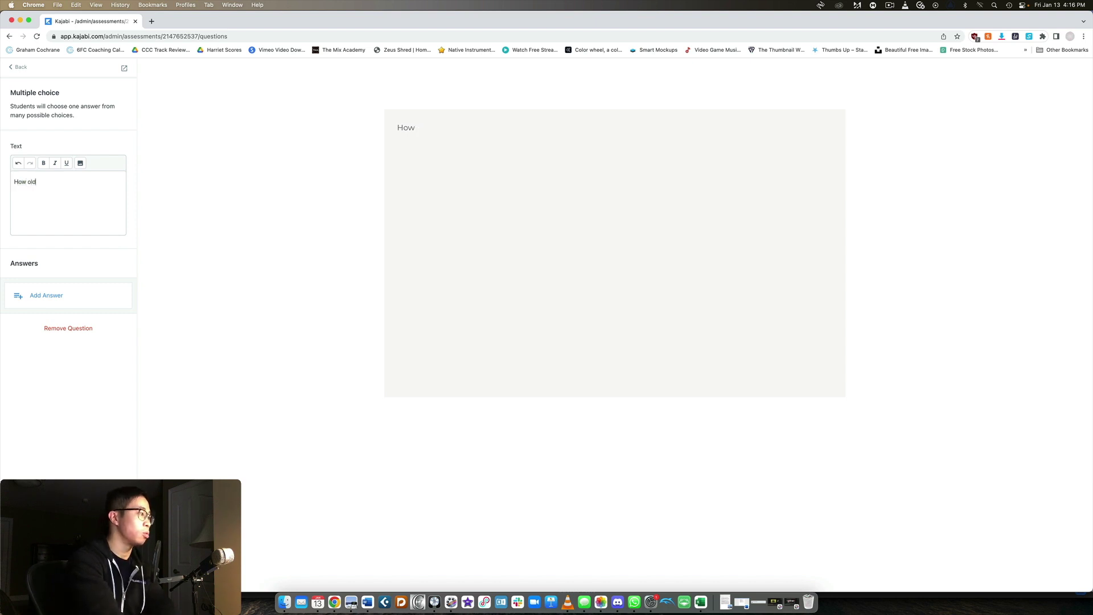
pyautogui.write(' are you?')
# Step: Give the question three answers: '10-20', '20-30' and 'a geyser'
pyautogui.click(74, 296)
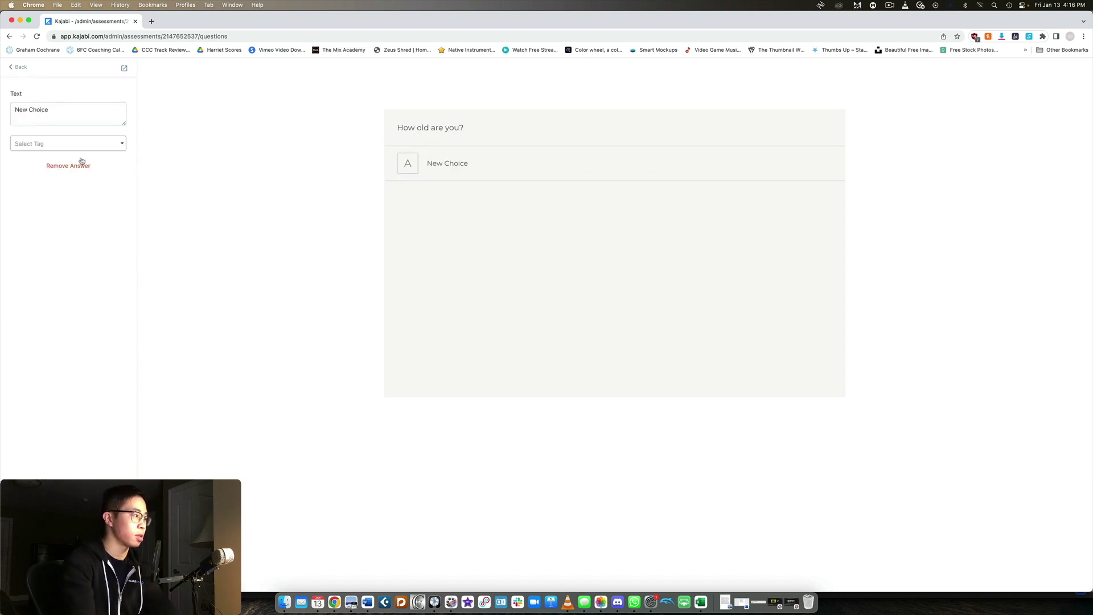
pyautogui.tripleClick(66, 118)
pyautogui.write('10-20')
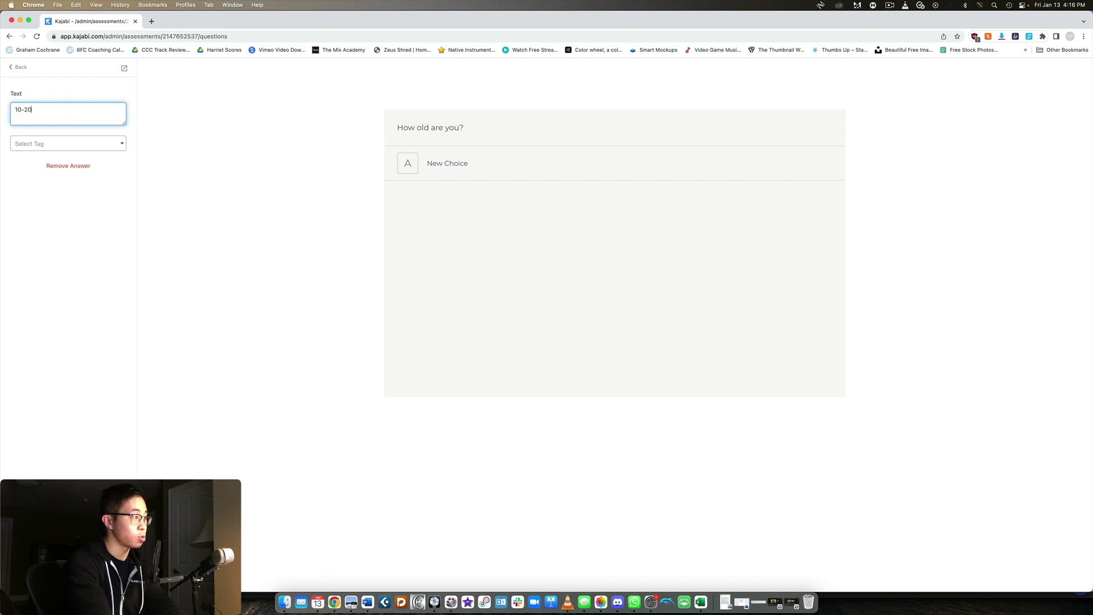
pyautogui.click(21, 67)
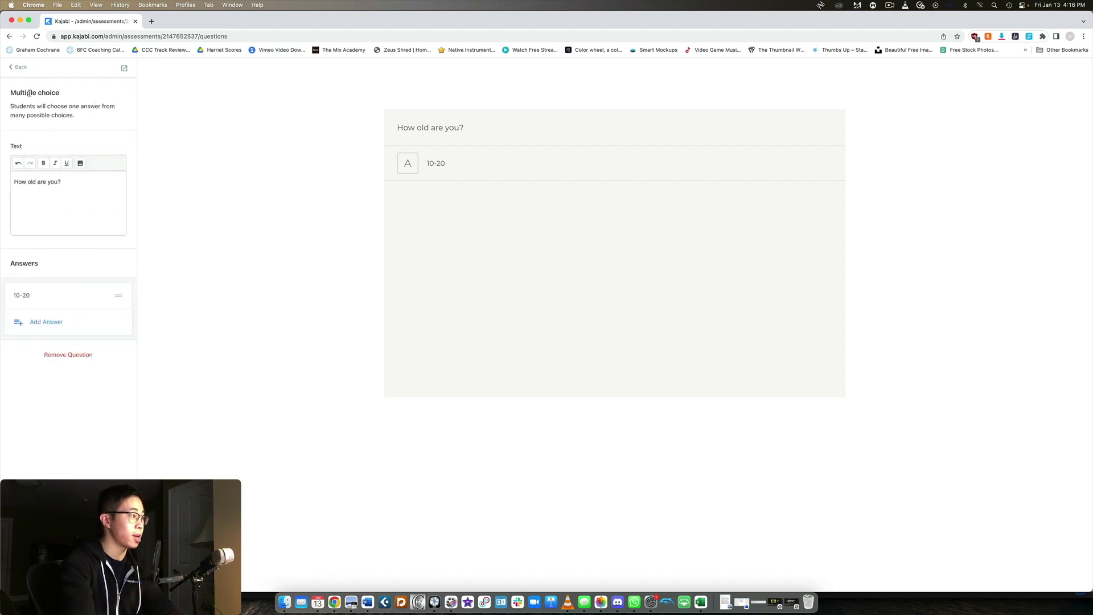
pyautogui.click(33, 321)
pyautogui.tripleClick(58, 112)
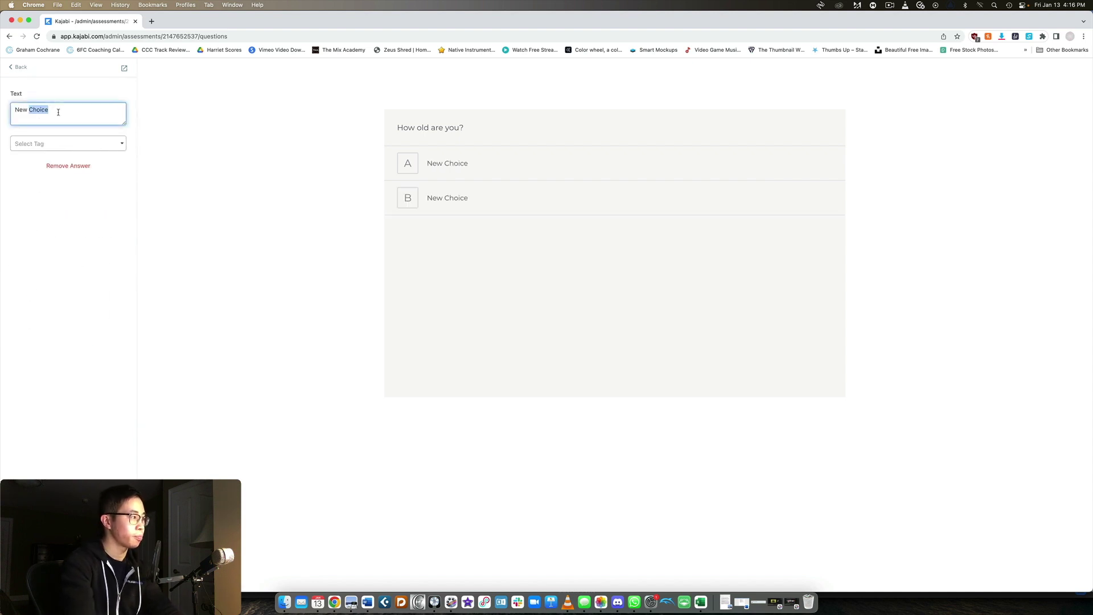
pyautogui.write('20-30')
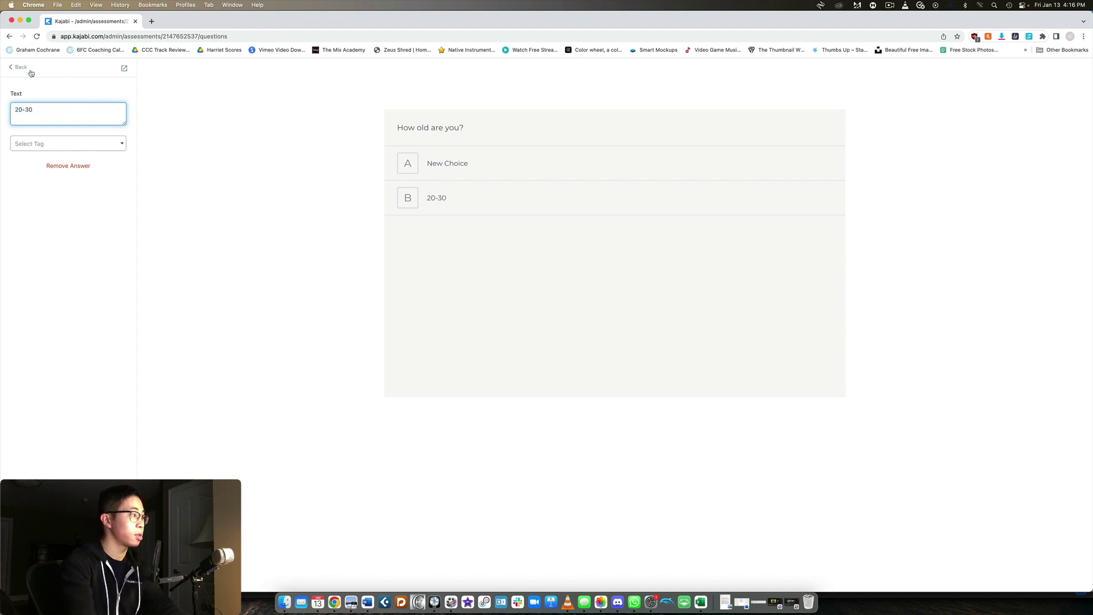
pyautogui.click(26, 69)
pyautogui.click(37, 348)
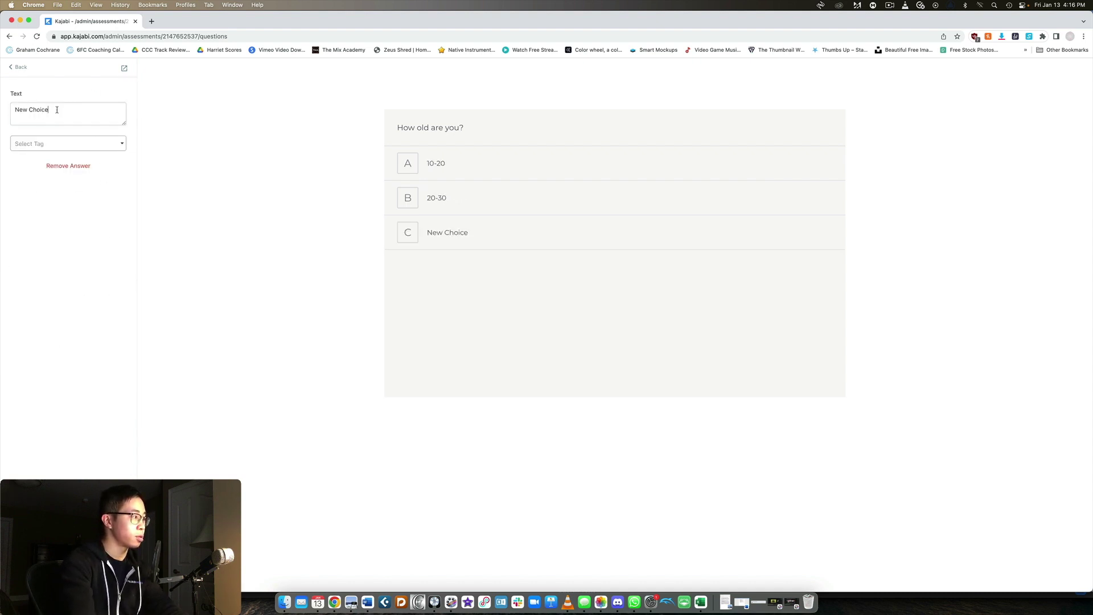
pyautogui.tripleClick(57, 110)
pyautogui.write('a geyser')
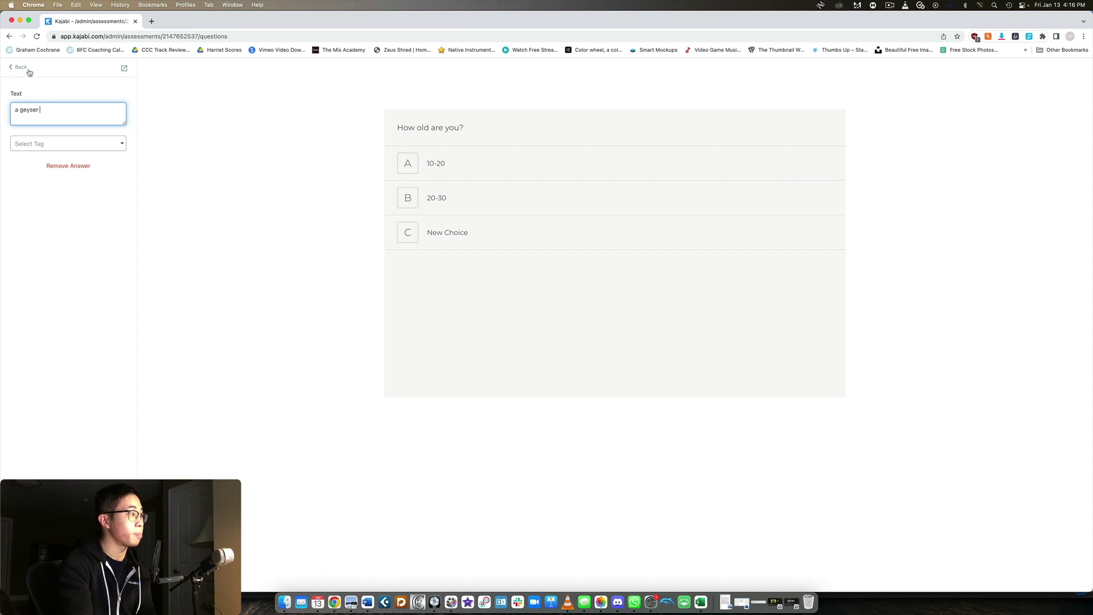
pyautogui.click(29, 70)
# Step: Add a paragraph question reading 'What do you need help with the most?'
pyautogui.click(21, 68)
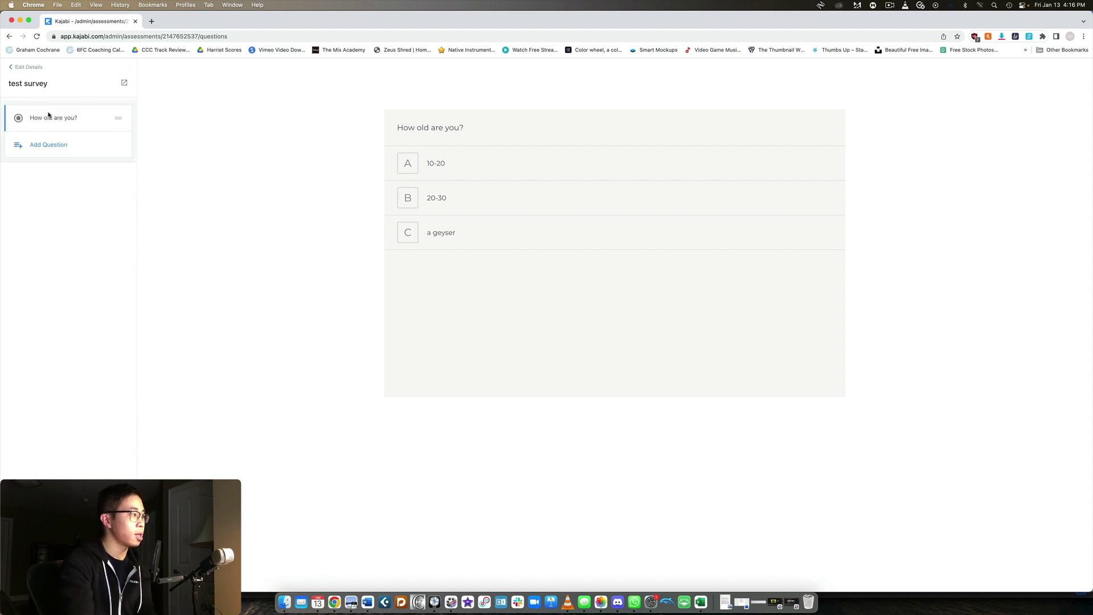
pyautogui.click(48, 144)
pyautogui.click(45, 188)
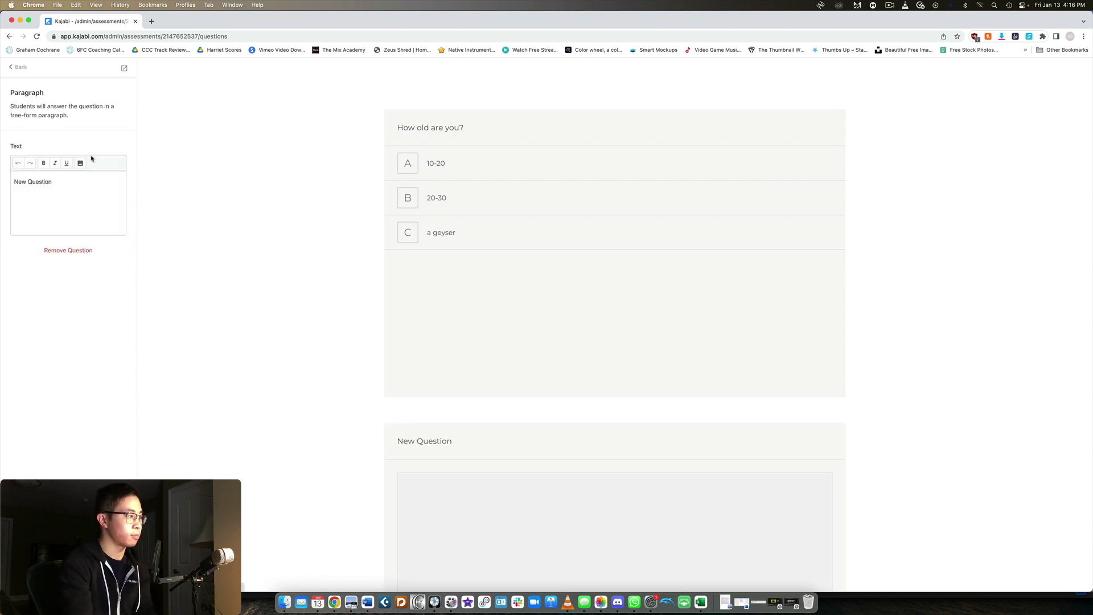
pyautogui.tripleClick(40, 182)
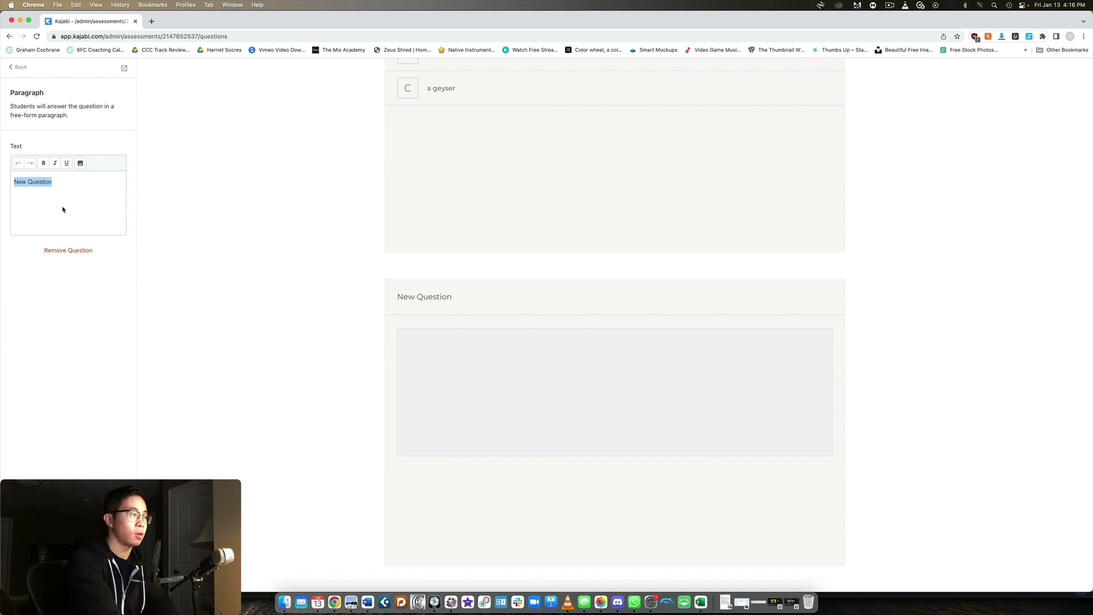
pyautogui.write('What do you need ')
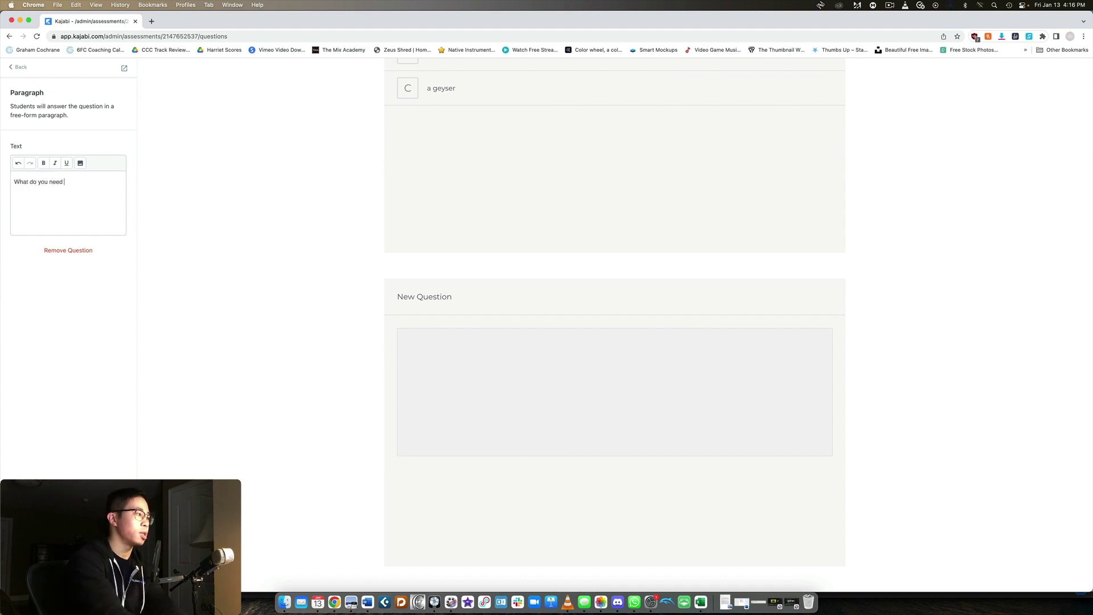
pyautogui.write('help with the mos')
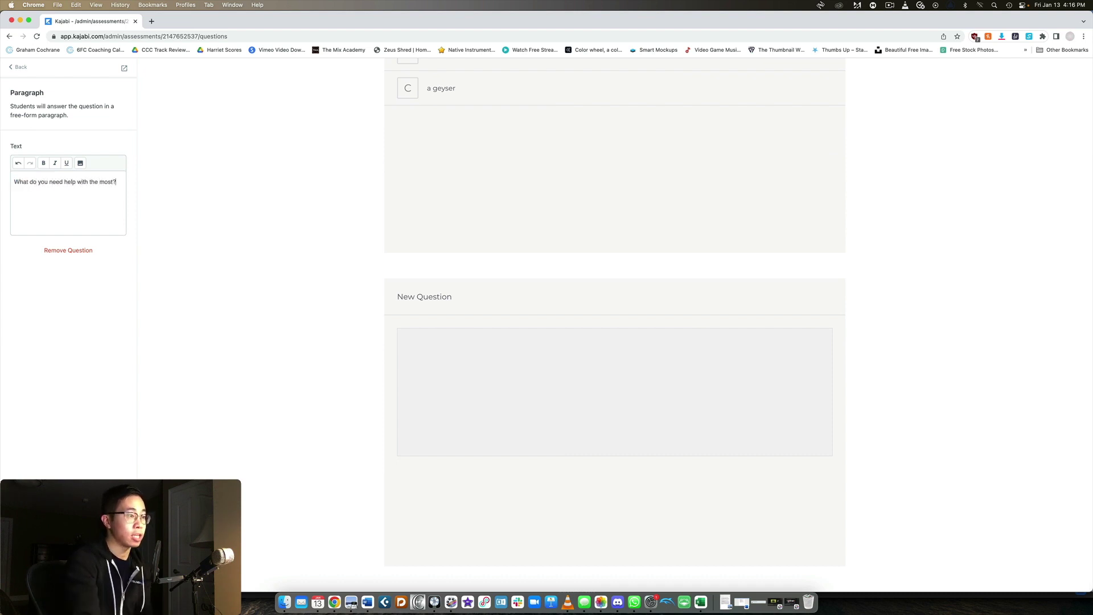
pyautogui.write('t?')
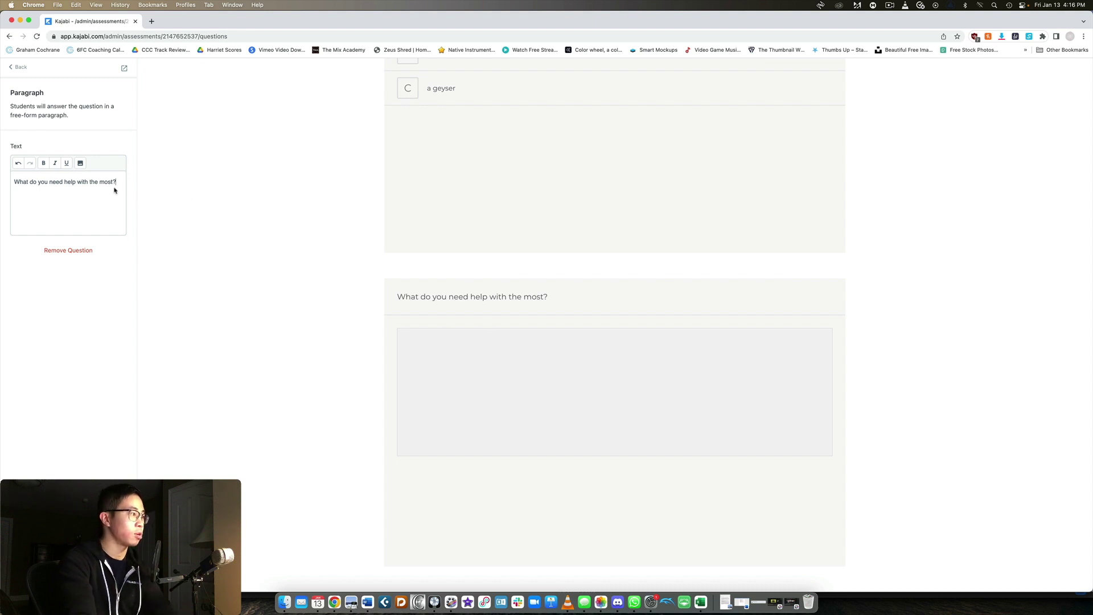
# Step: Make the paragraph question text bold without italics and open the survey preview
pyautogui.press('super+a')
pyautogui.press('super+b')
pyautogui.click(56, 163)
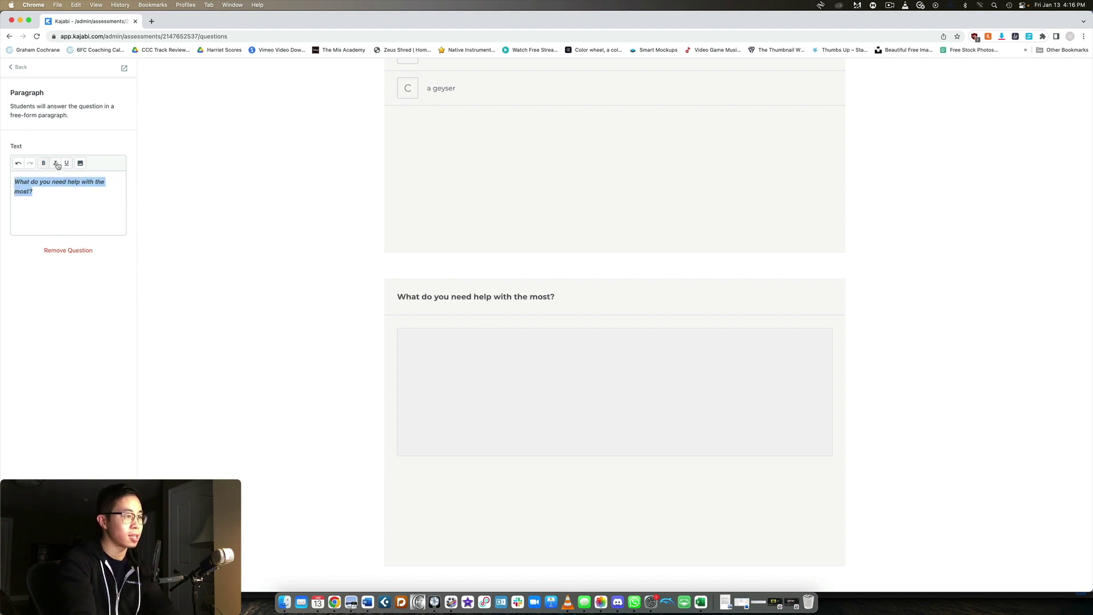
pyautogui.click(56, 164)
pyautogui.click(103, 191)
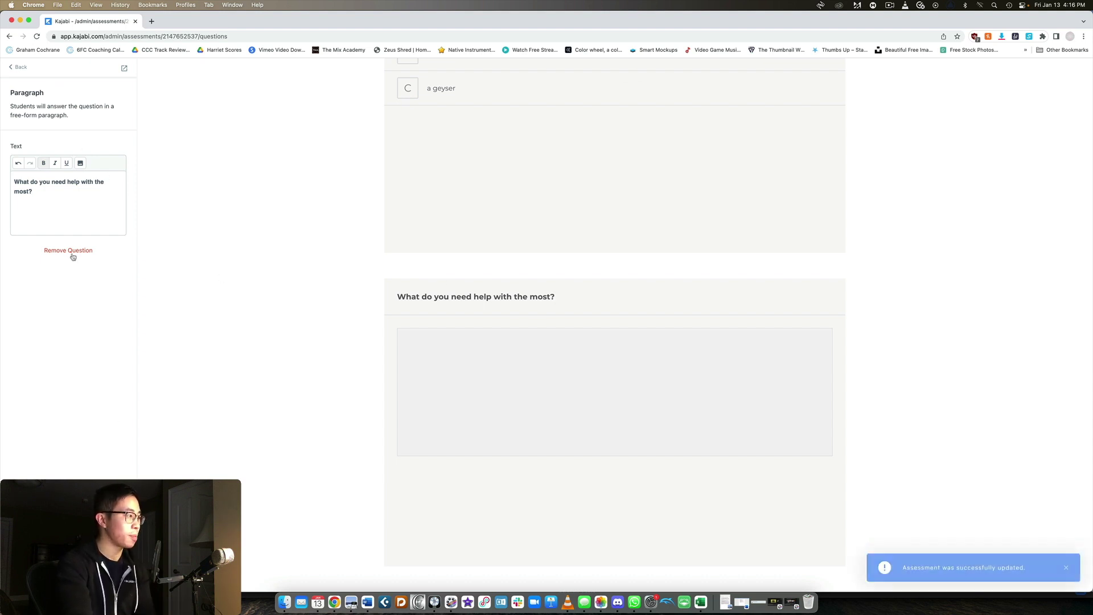
pyautogui.click(125, 68)
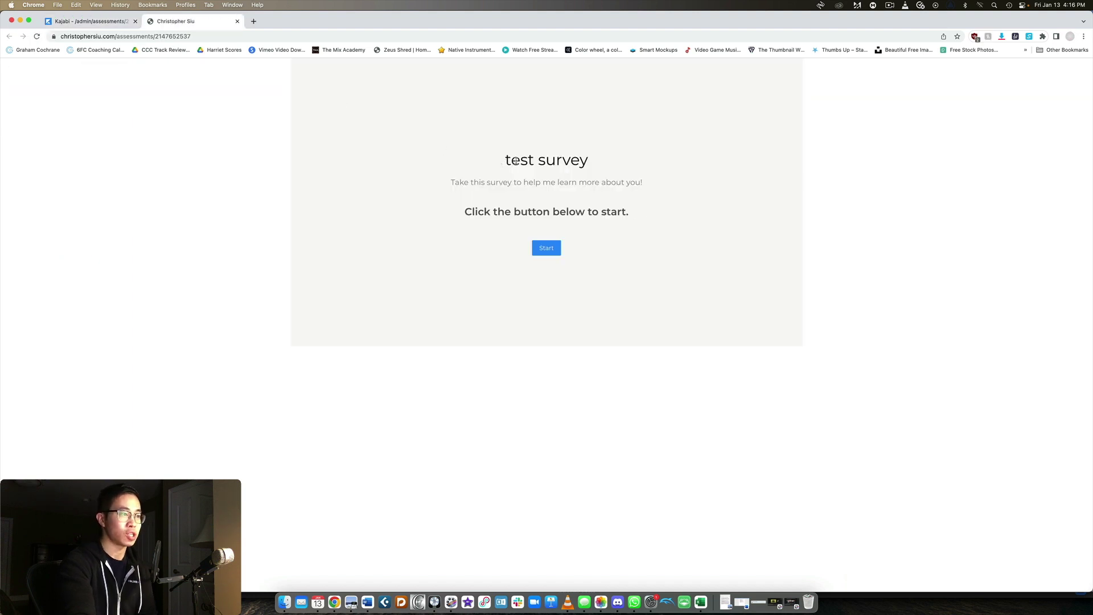
# Step: Start the previewed survey and answer B to the age question
pyautogui.tripleClick(515, 161)
pyautogui.click(625, 176)
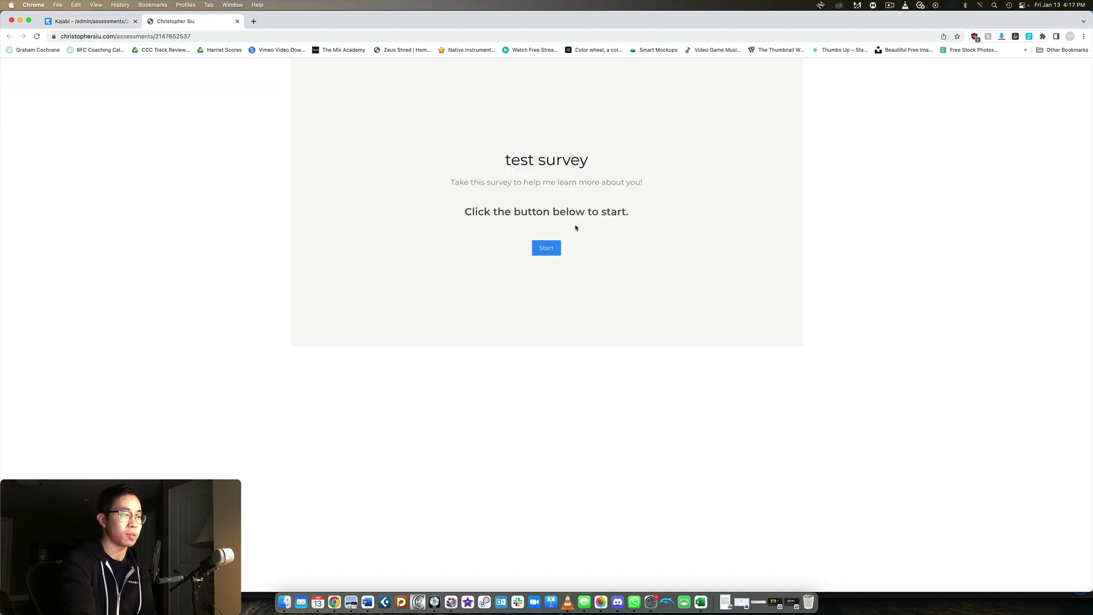
pyautogui.click(546, 248)
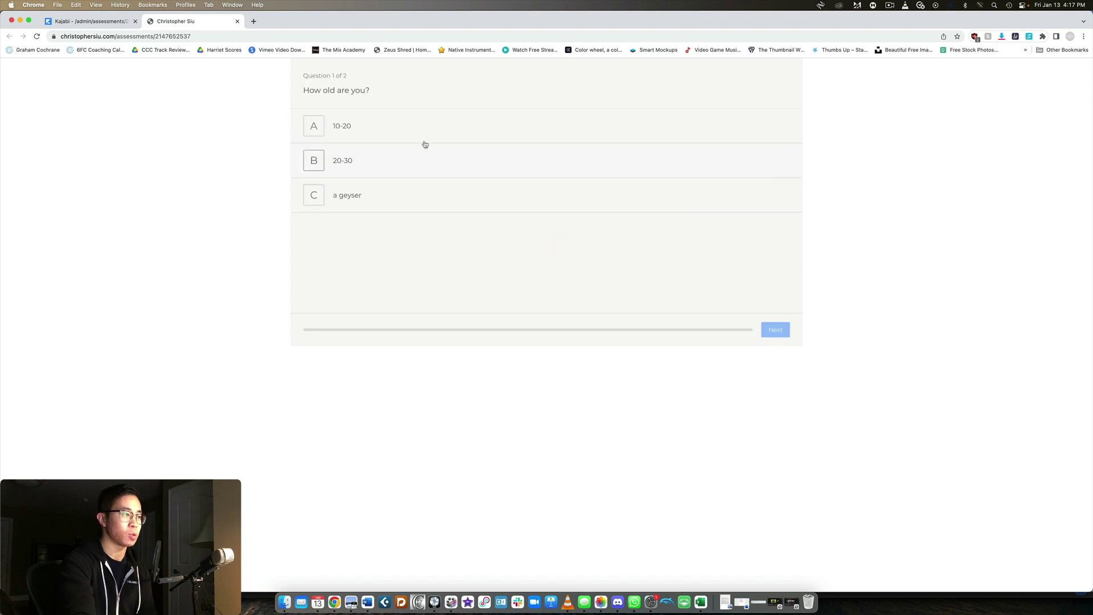
pyautogui.click(364, 133)
pyautogui.click(344, 162)
pyautogui.click(777, 330)
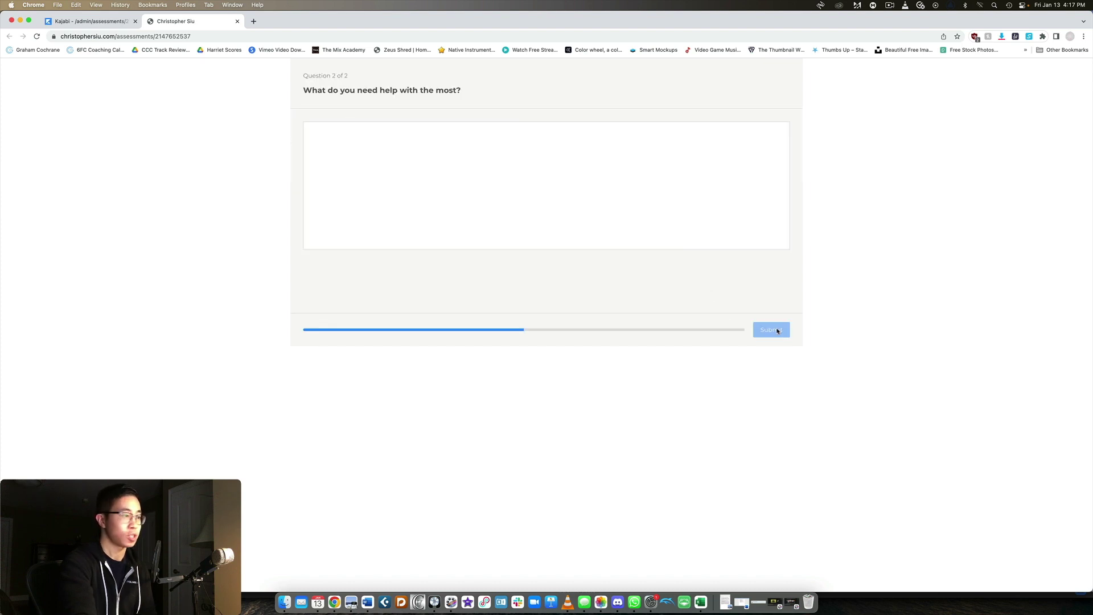
# Step: Answer the paragraph question with 'nothing', submit the response, and close the preview
pyautogui.click(565, 191)
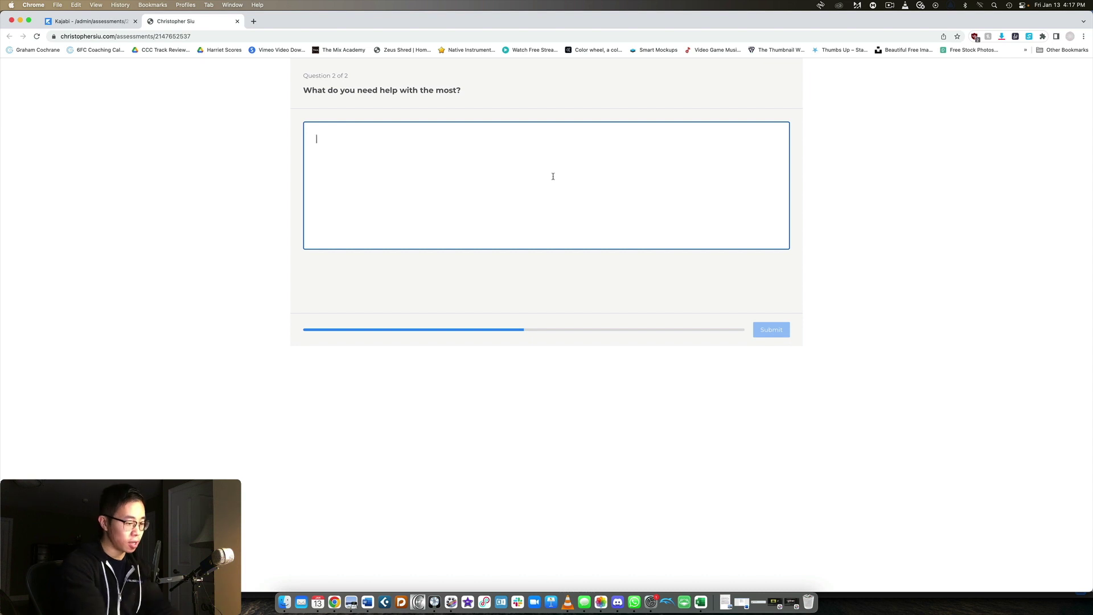
pyautogui.write('nothing')
pyautogui.click(772, 329)
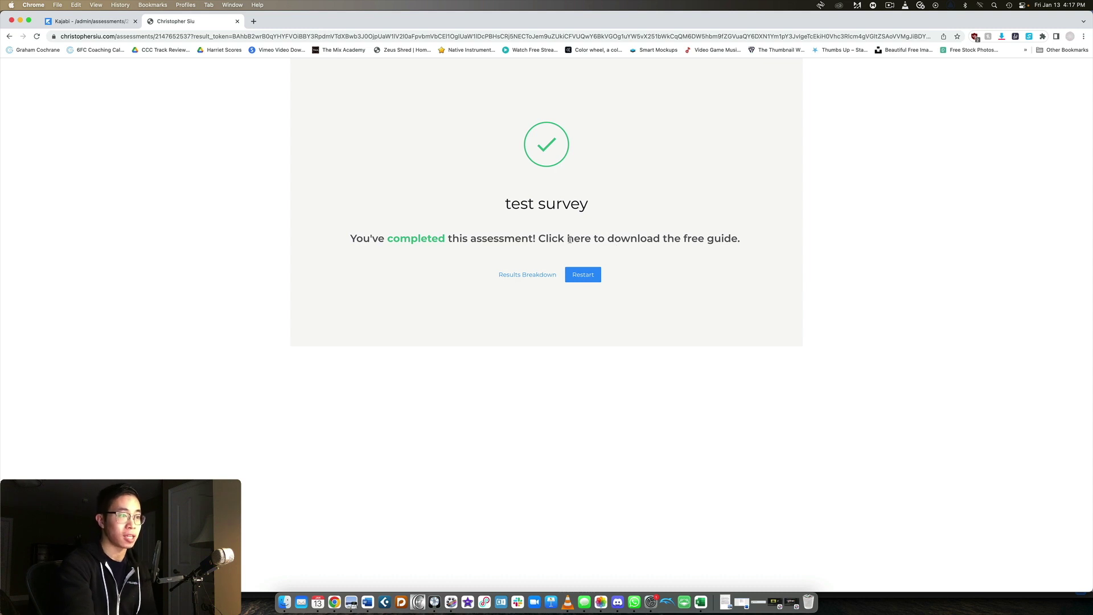
pyautogui.moveTo(743, 244); pyautogui.dragTo(538, 244)
pyautogui.click(608, 249)
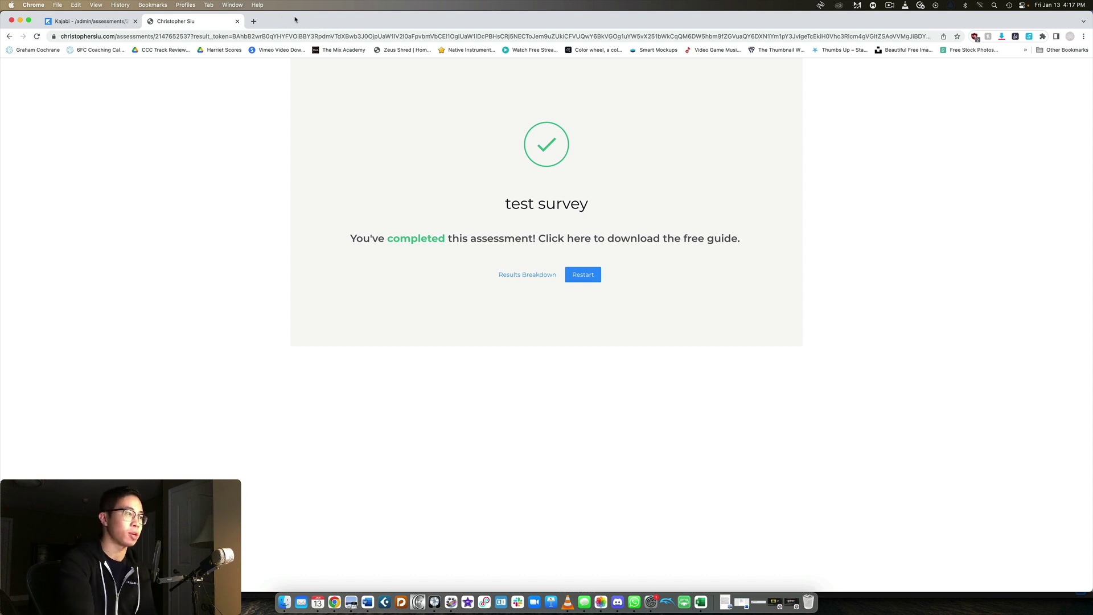
pyautogui.click(238, 21)
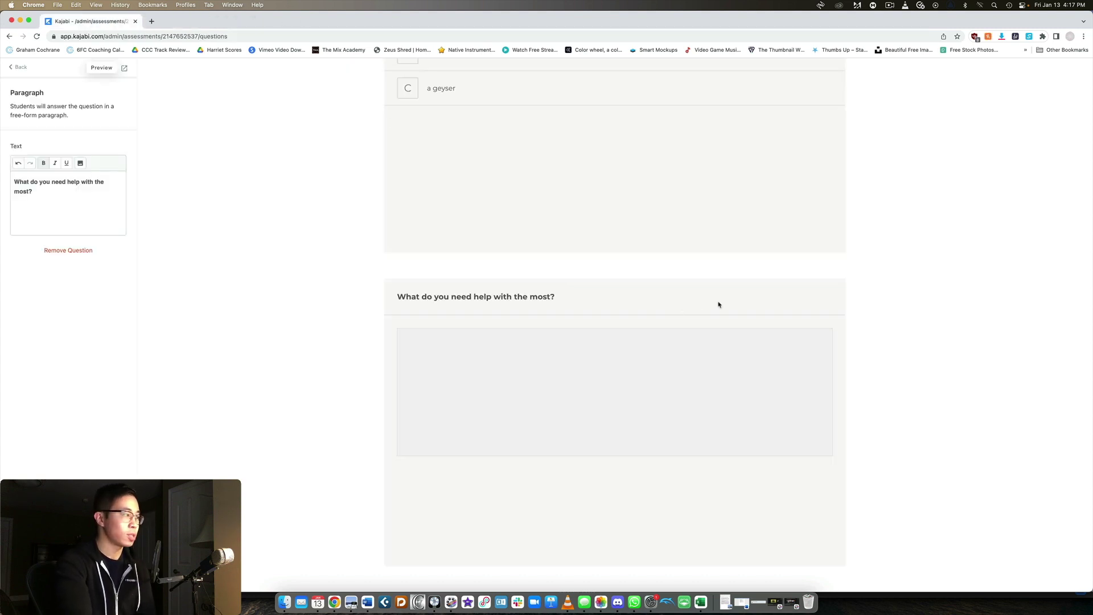
# Step: Delete the test survey from the Assessments list, confirming the deletion
pyautogui.click(18, 69)
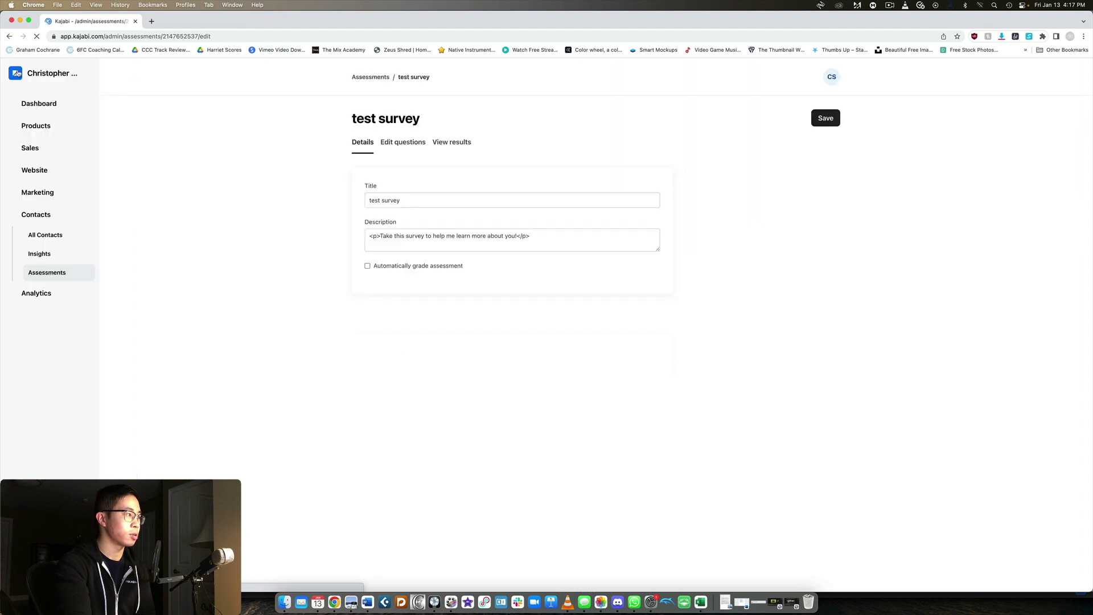
pyautogui.click(61, 272)
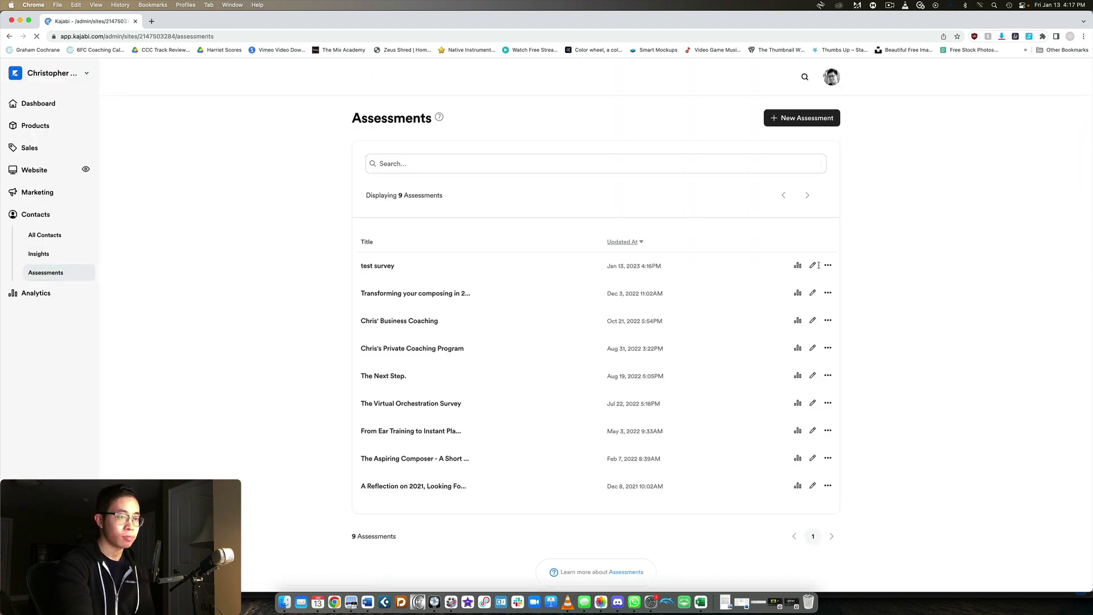
pyautogui.click(828, 266)
pyautogui.click(805, 323)
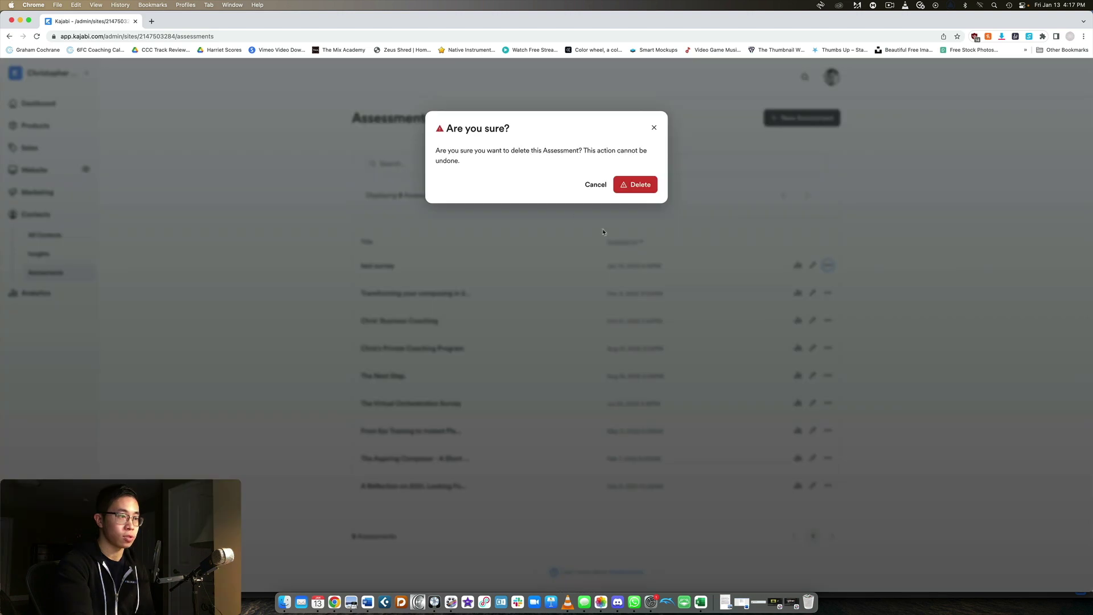
pyautogui.click(637, 185)
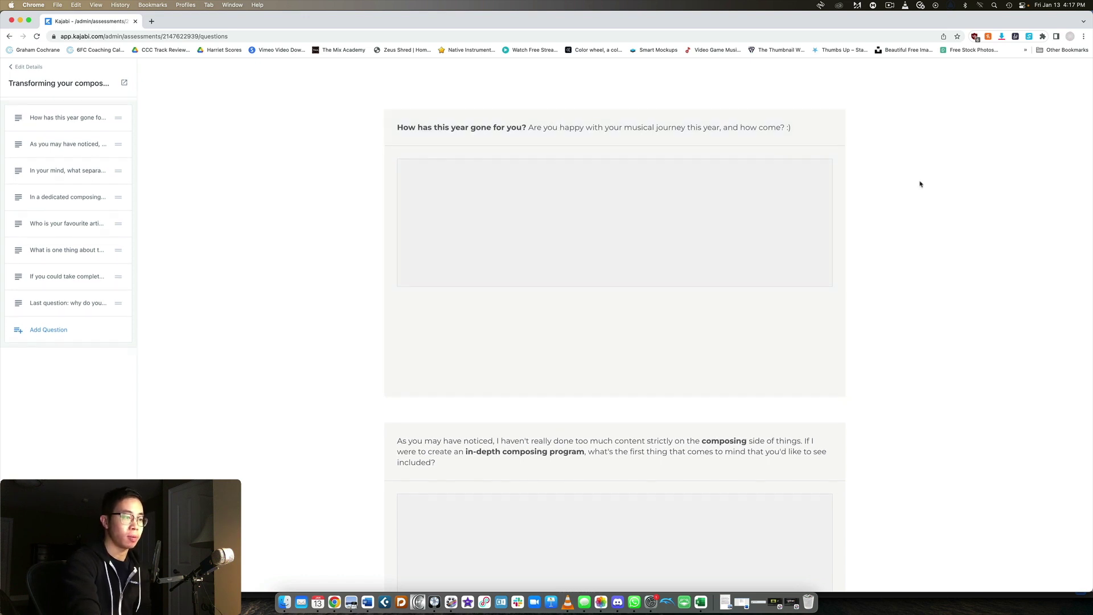
pyautogui.scroll(-5, 719, 217)
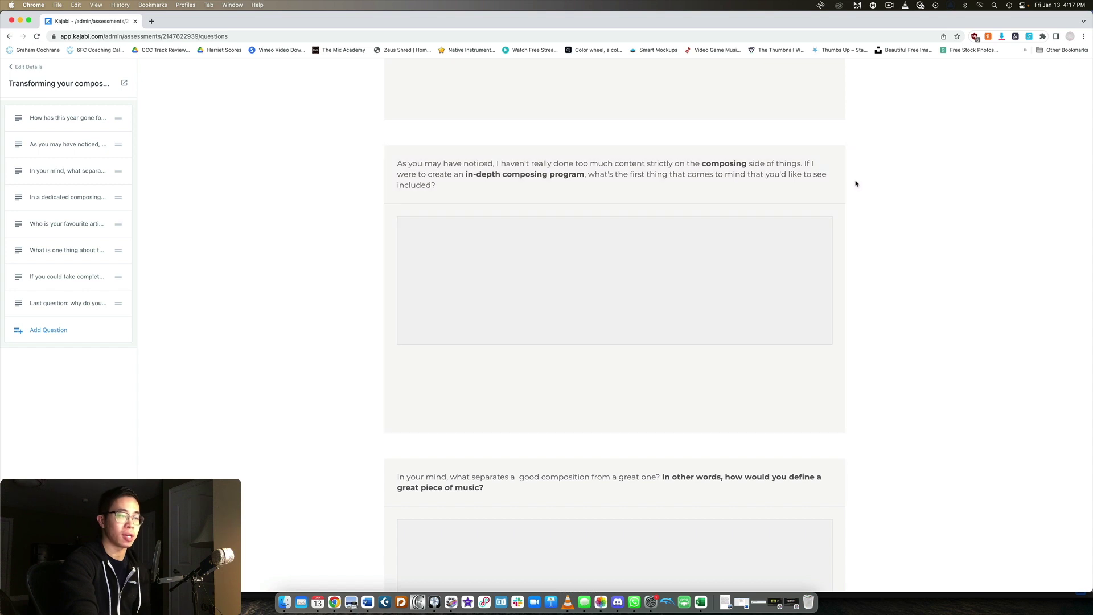
pyautogui.scroll(-6, 857, 182)
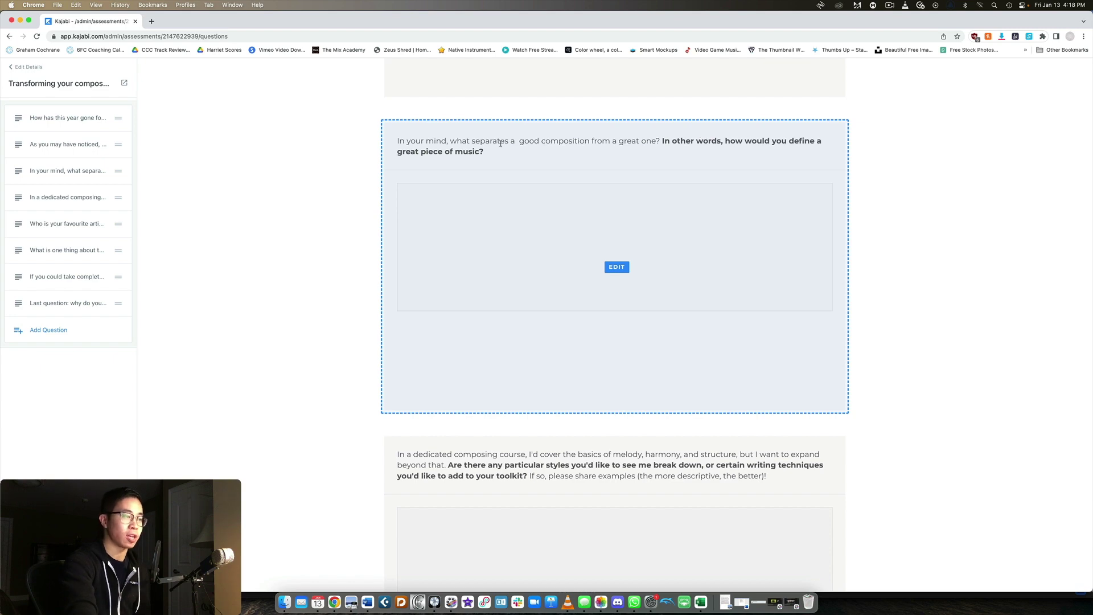
pyautogui.scroll(-10, 632, 152)
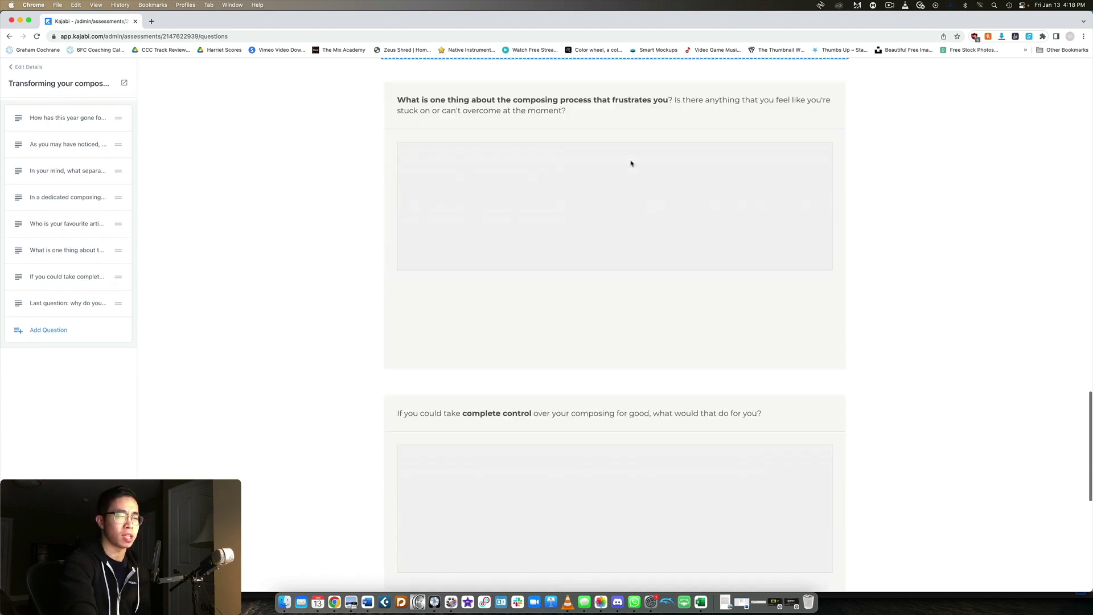
pyautogui.scroll(-5, 632, 164)
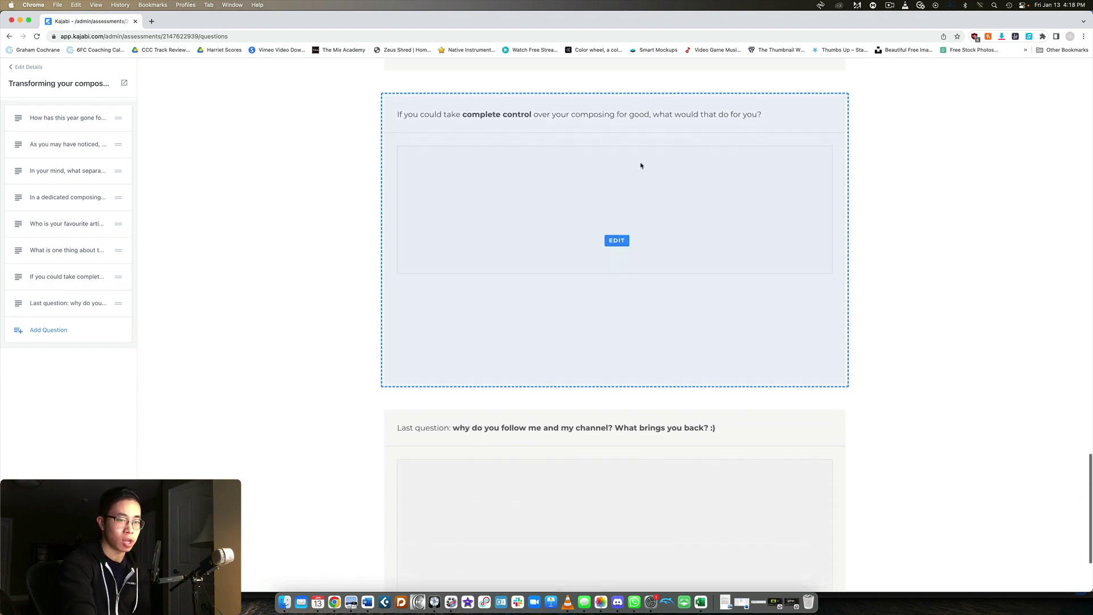
pyautogui.scroll(-3, 641, 166)
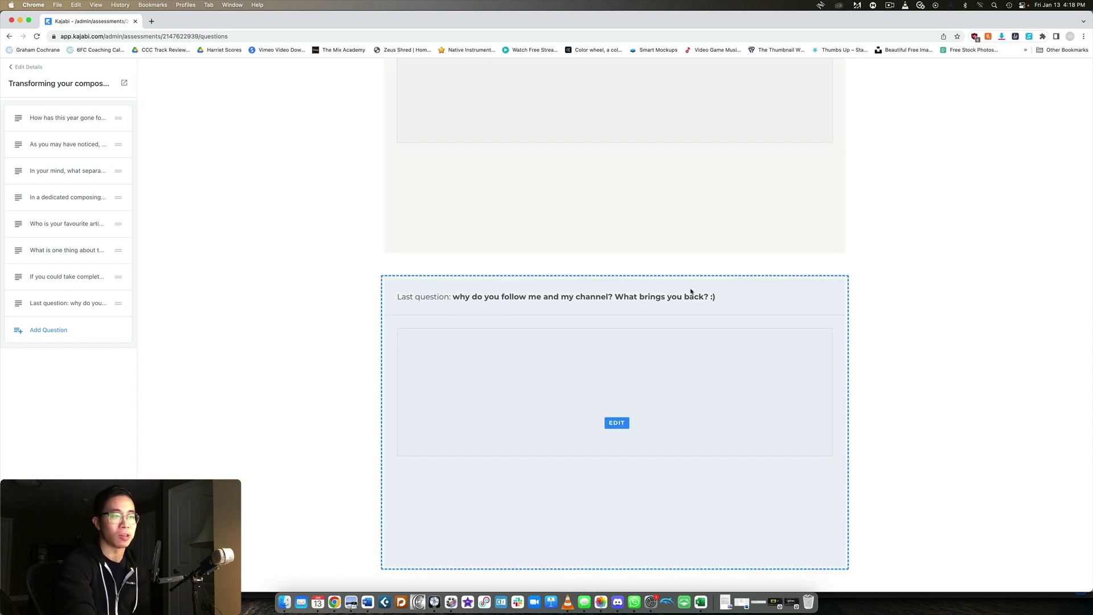
# Step: Open the composing survey's Details settings and briefly preview its public start page
pyautogui.click(41, 67)
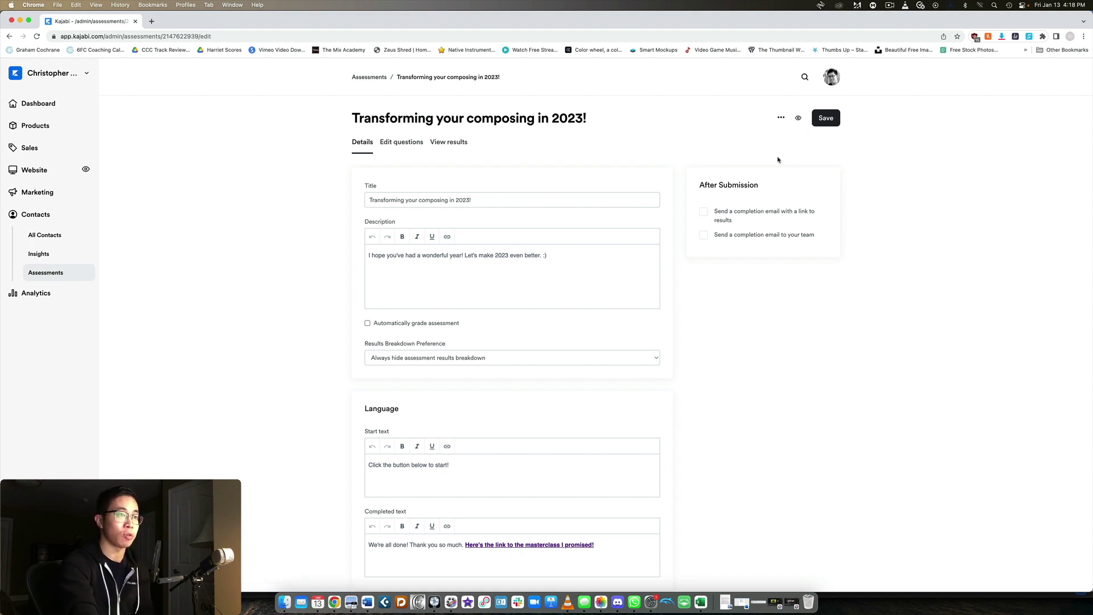
pyautogui.click(799, 119)
pyautogui.click(195, 37)
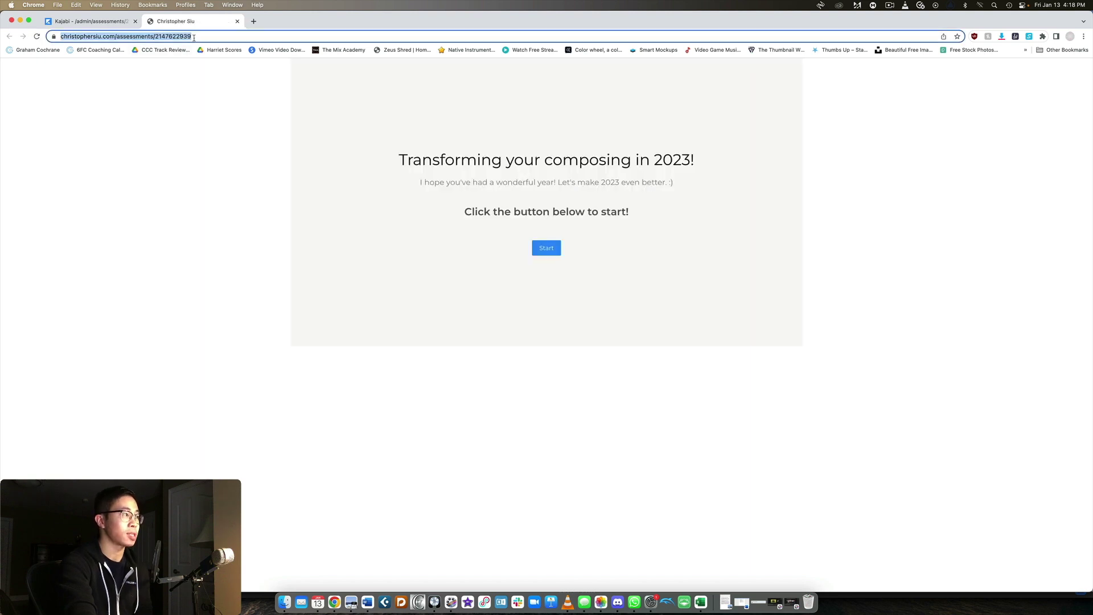
pyautogui.click(237, 21)
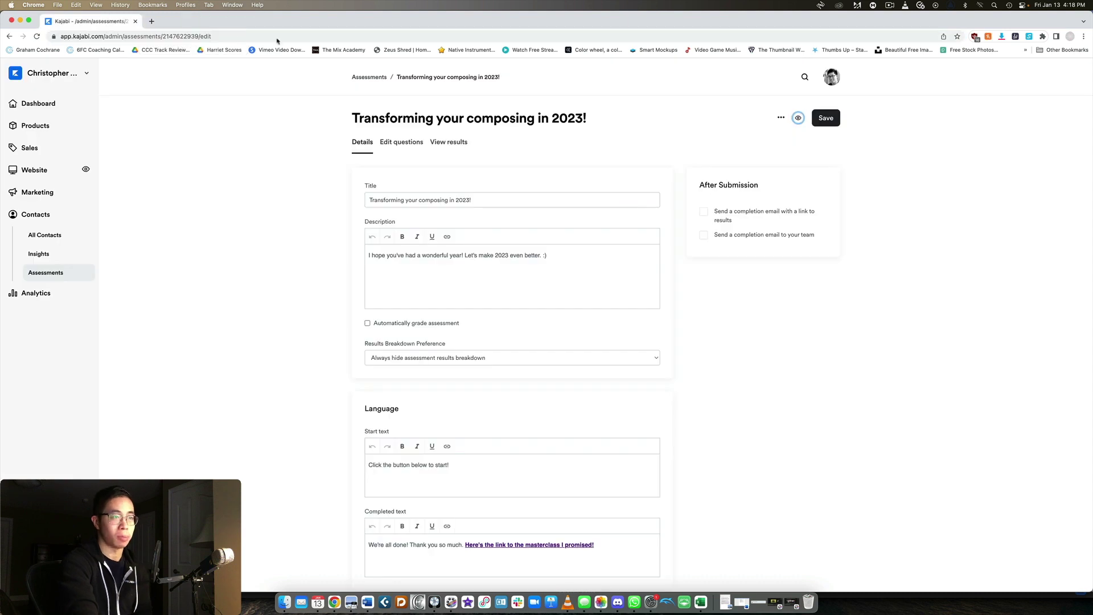